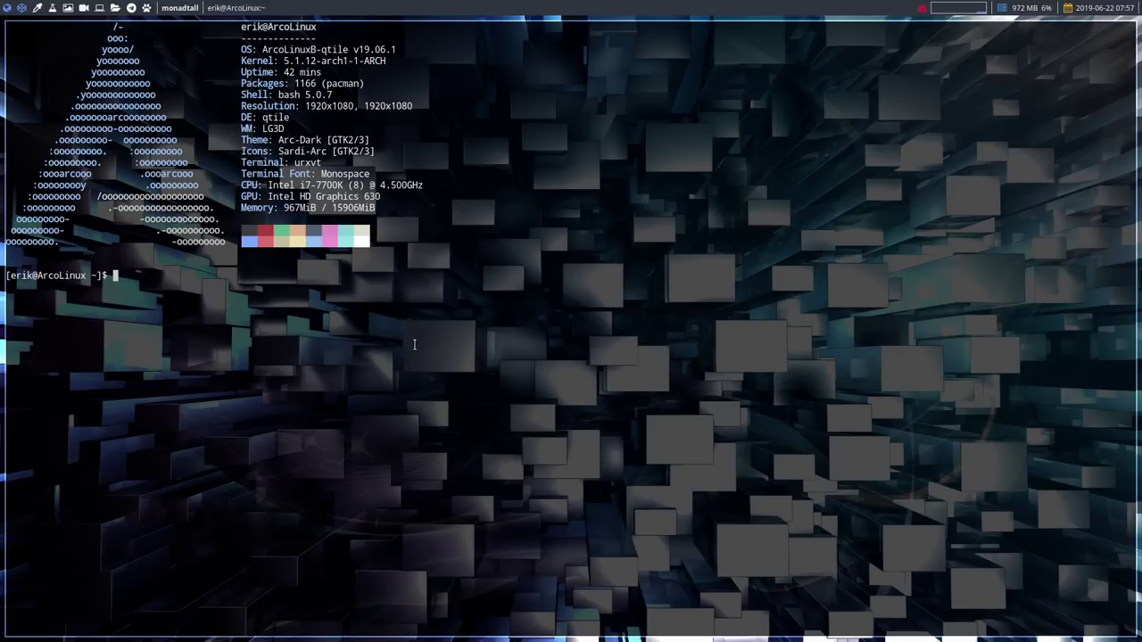
- Close the terminal and switch to Chromium to search Google for "qtile github", accepting Google's privacy notice
key(super+shift+q)
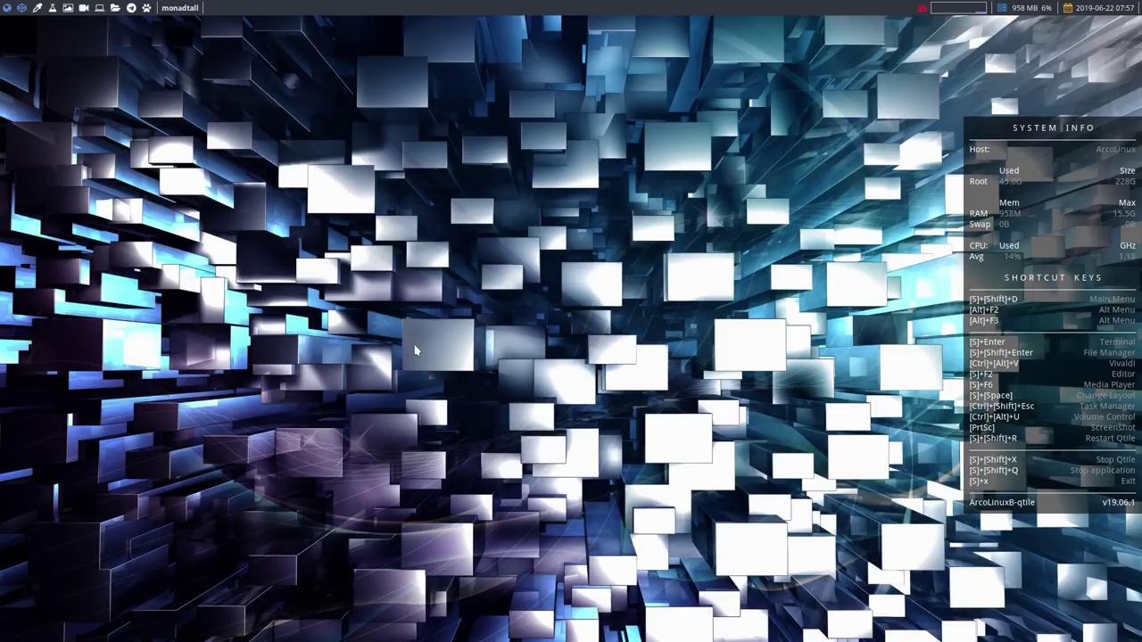
key(ctrl+alt+g)
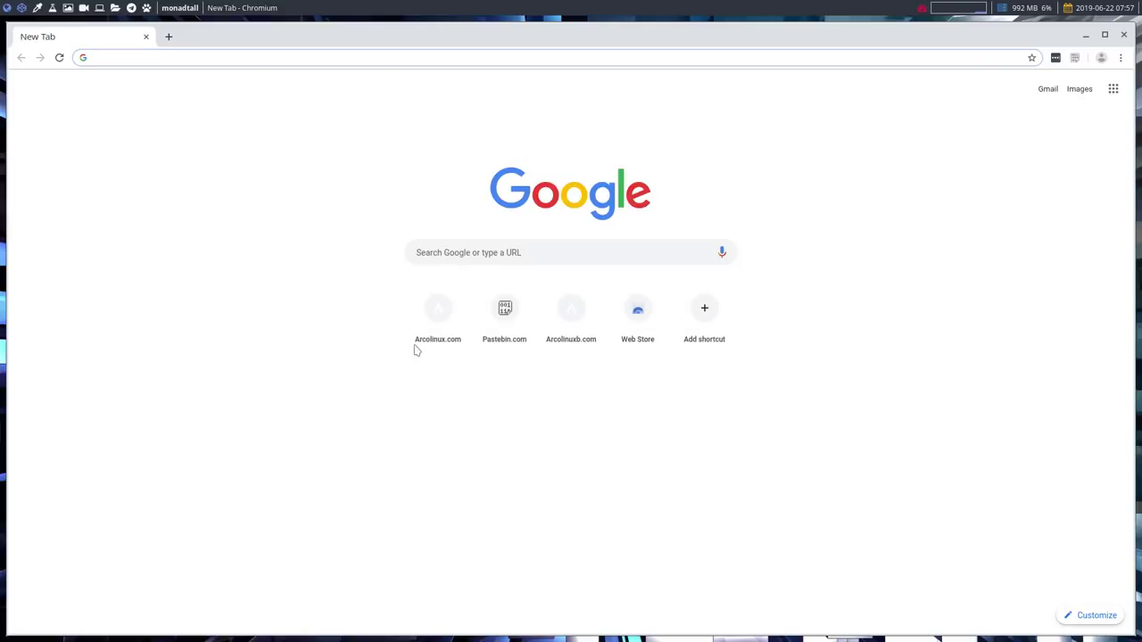
text(qtile github)
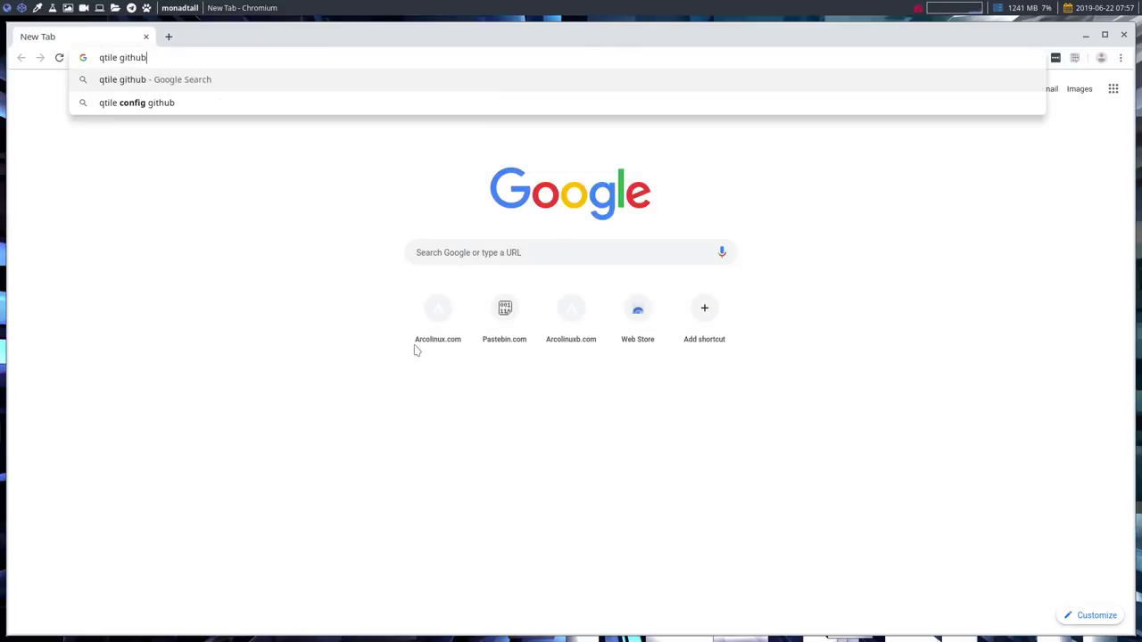
key(Return)
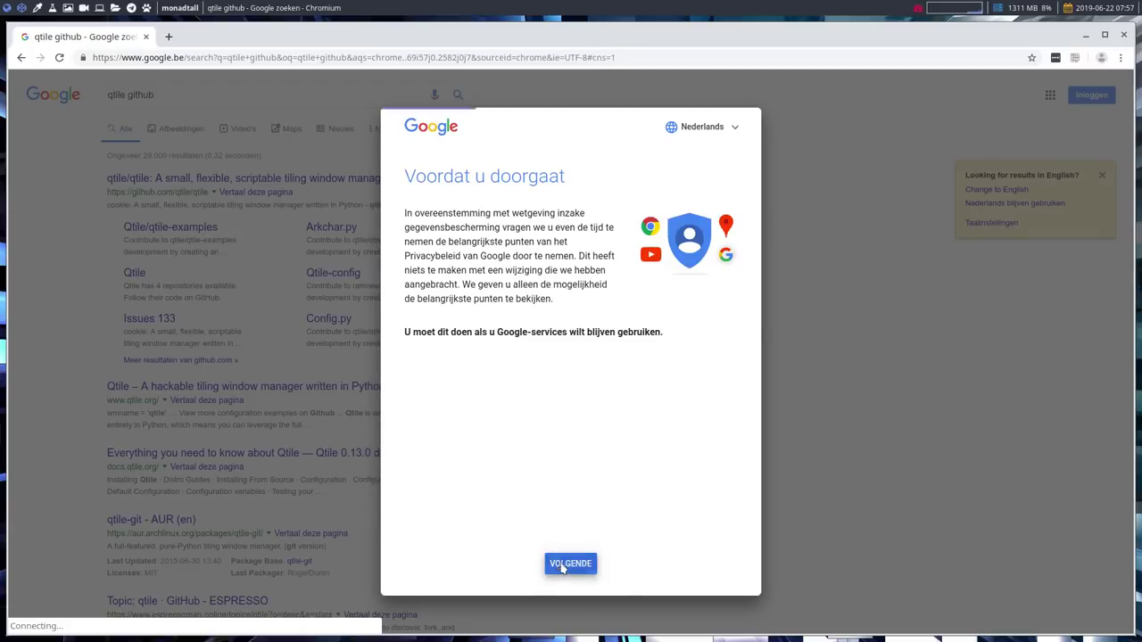
click(562, 564)
click(571, 565)
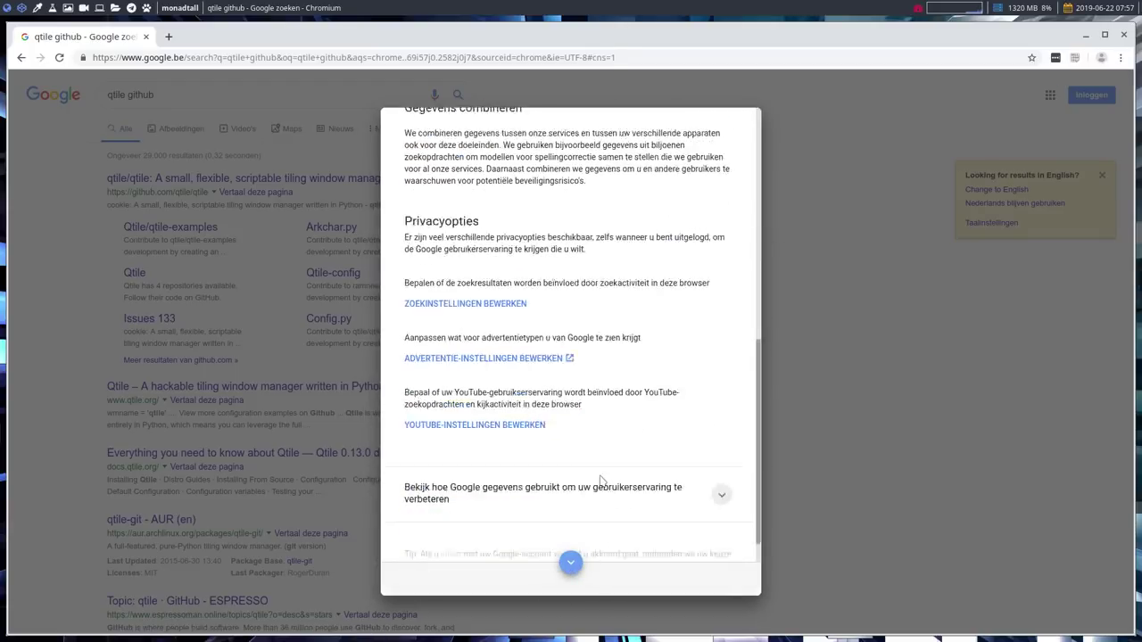
click(687, 582)
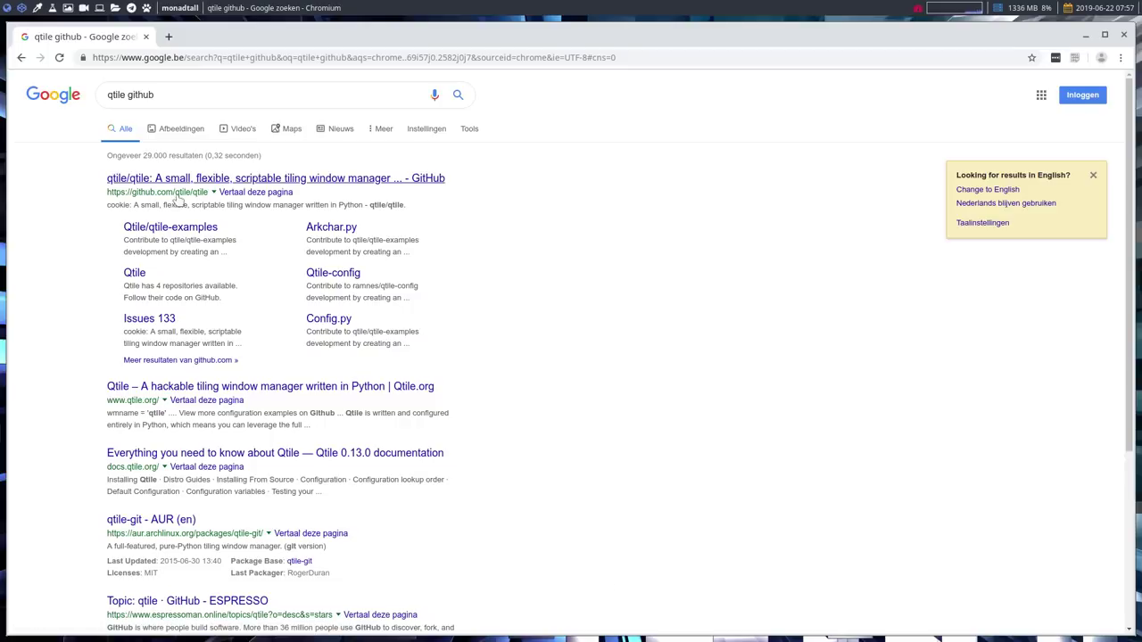
- Open the releases page of the qtile/qtile GitHub repository and highlight the age of the latest release
click(206, 179)
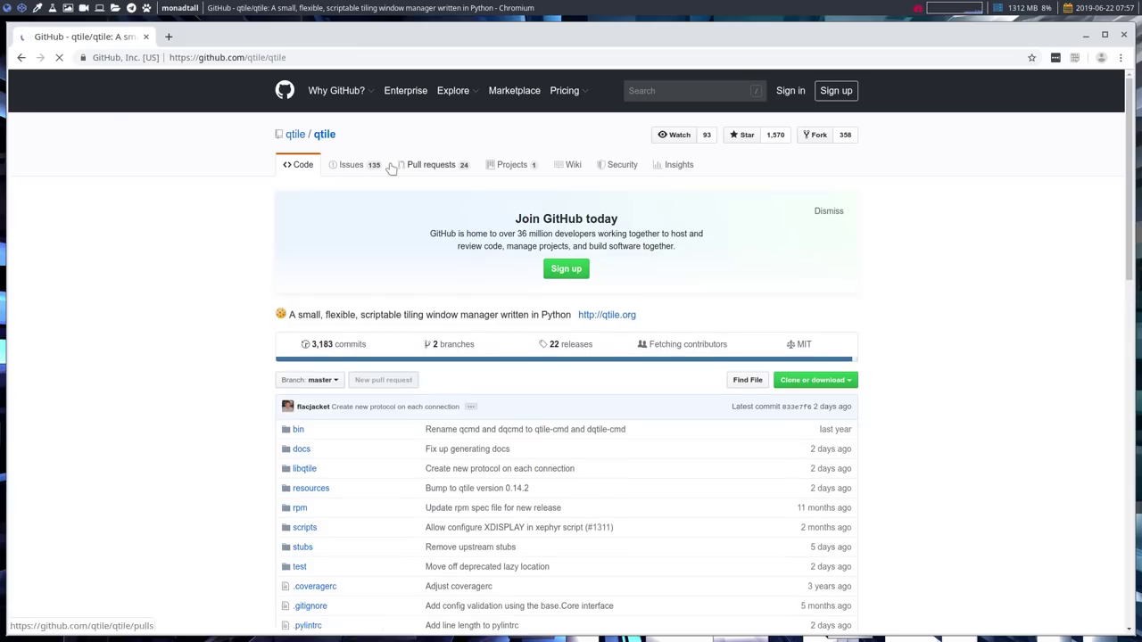
click(587, 349)
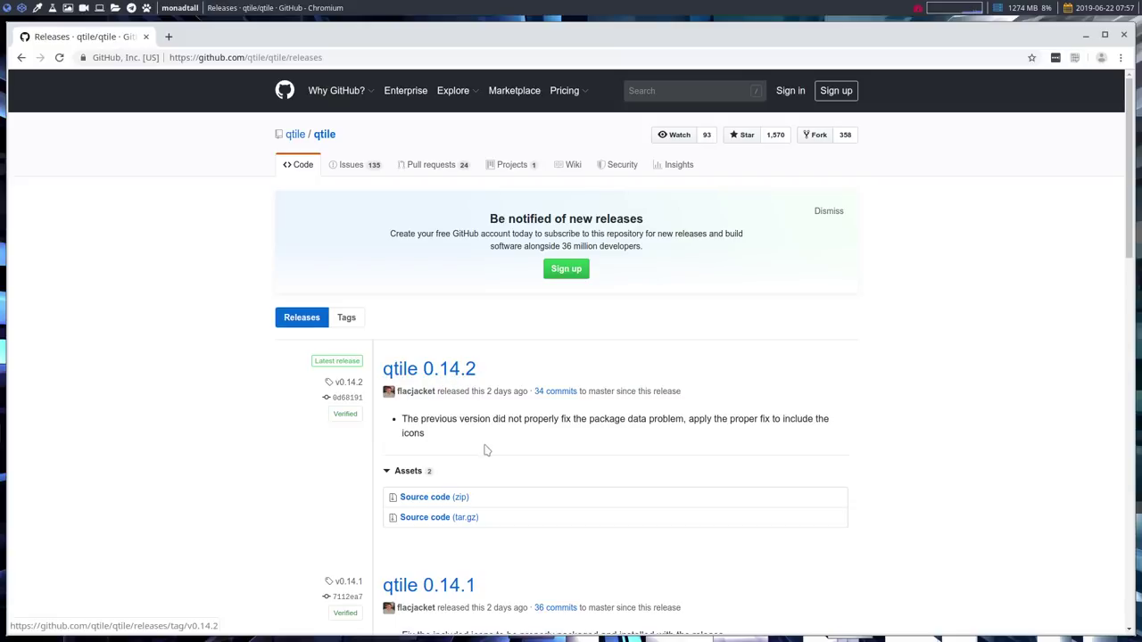
drag(479, 390, 517, 393)
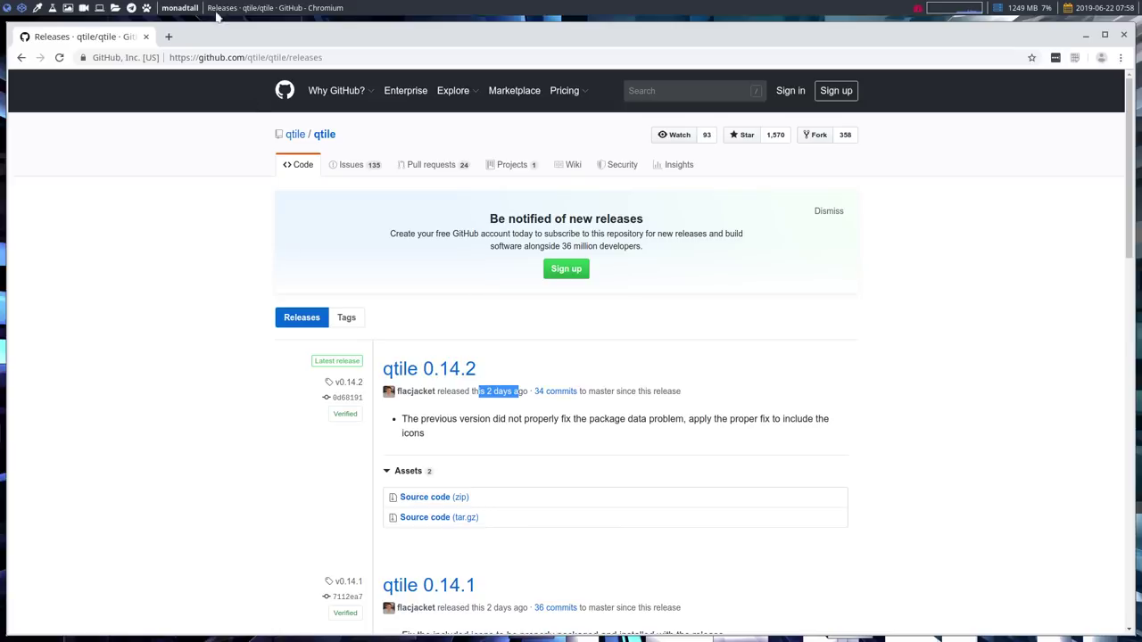
- Search Google for "arch linux" in a new tab and open the official Arch Linux website
click(169, 38)
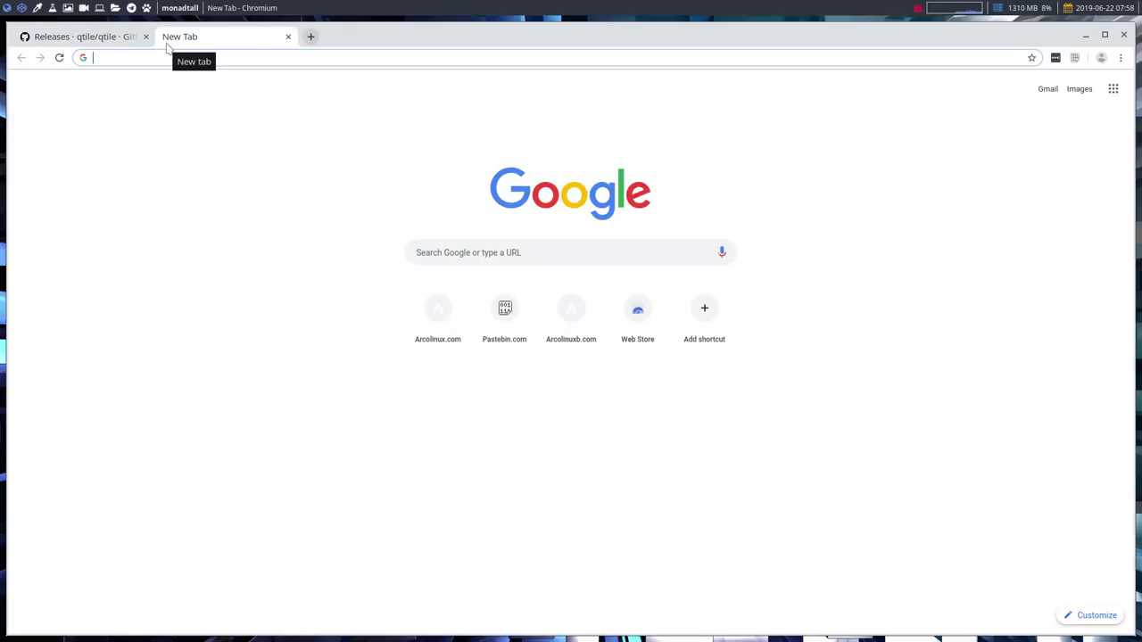
text(arch linux)
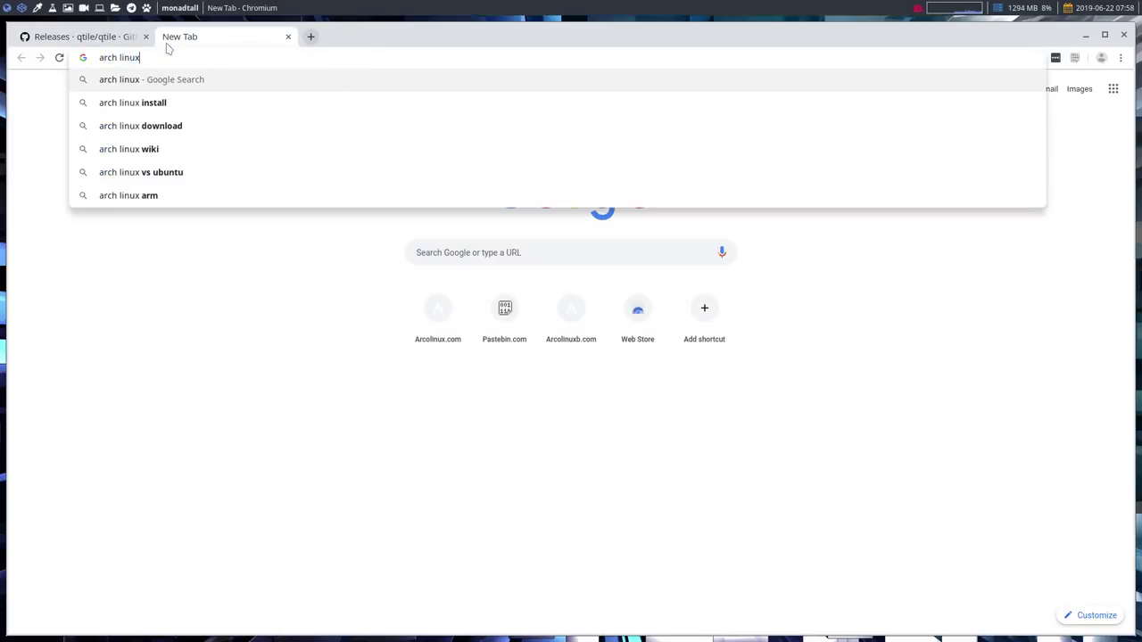
text( ap)
key(BackSpace)
key(BackSpace)
key(Return)
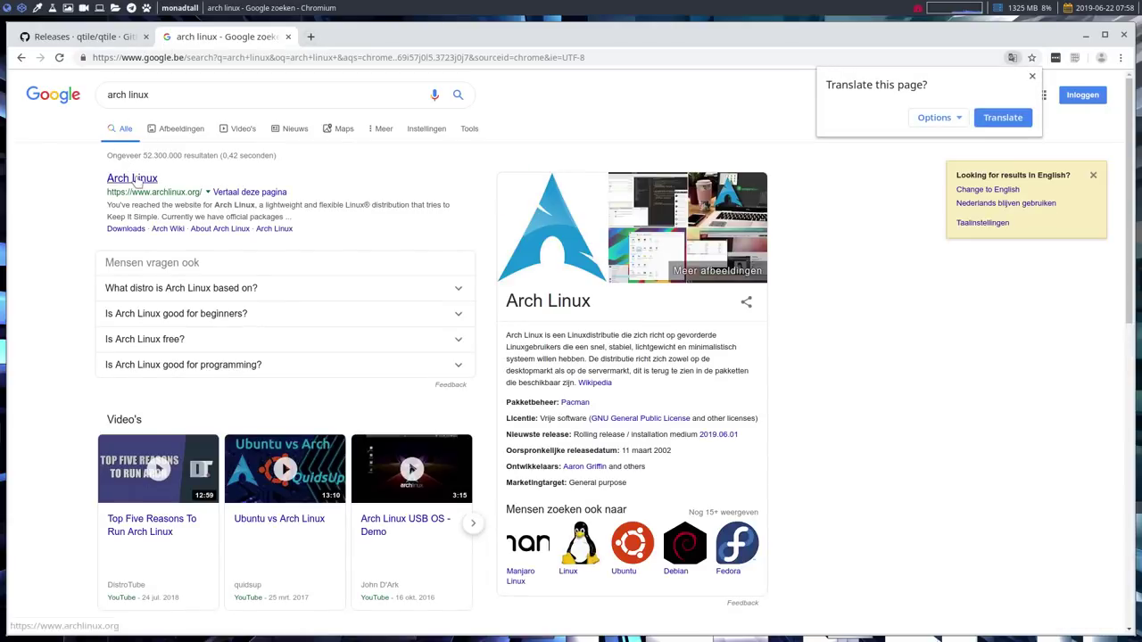
click(134, 179)
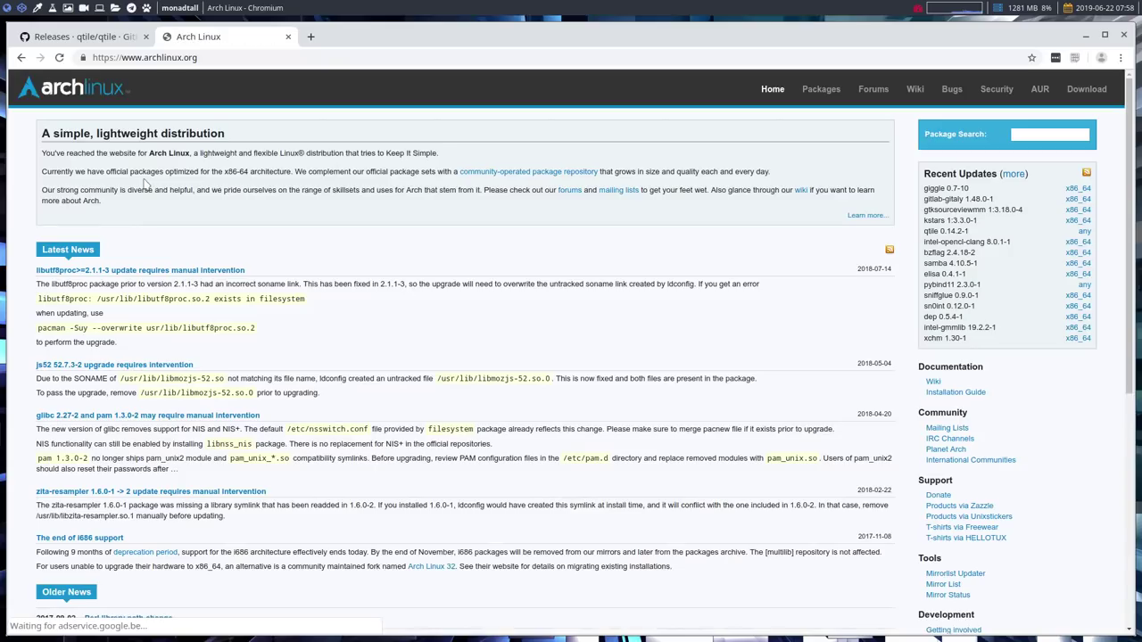
- Search the Arch Linux package database for the keyword "qtile"
click(818, 92)
click(239, 167)
text(q)
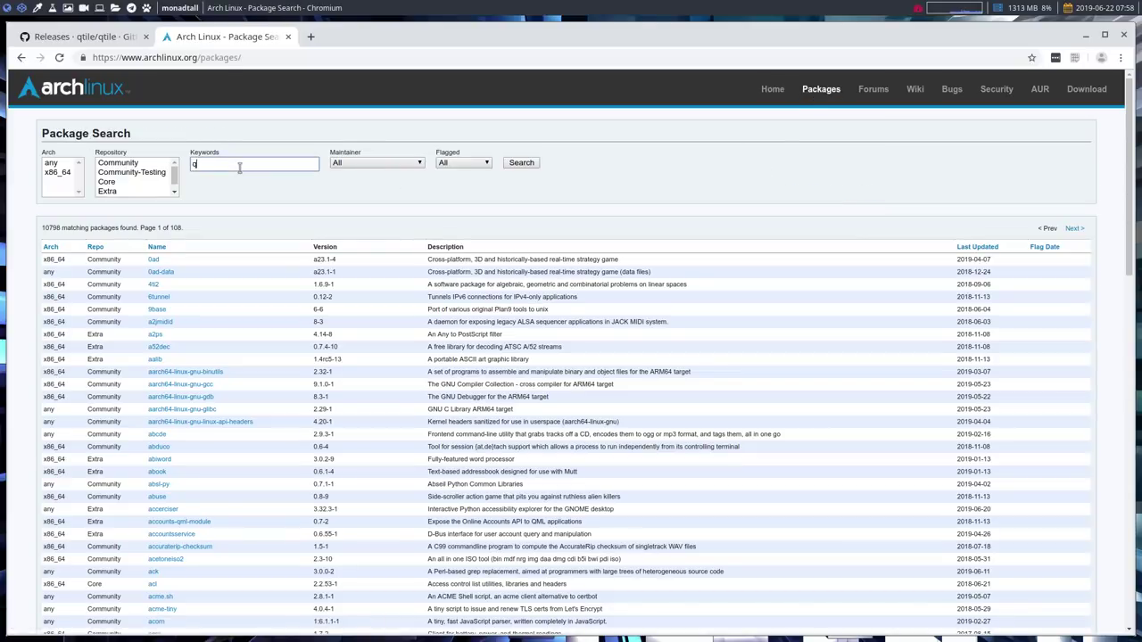
text(tile)
key(Return)
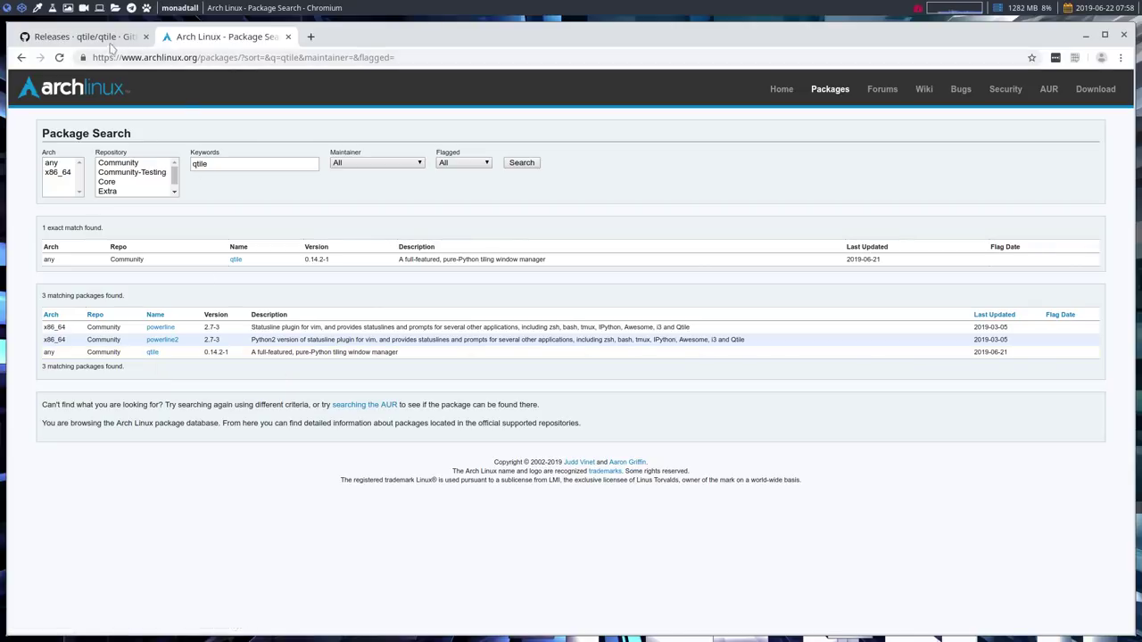
- Return to the qtile GitHub repository and open the issue about failing tests in version 0.14.2
click(106, 37)
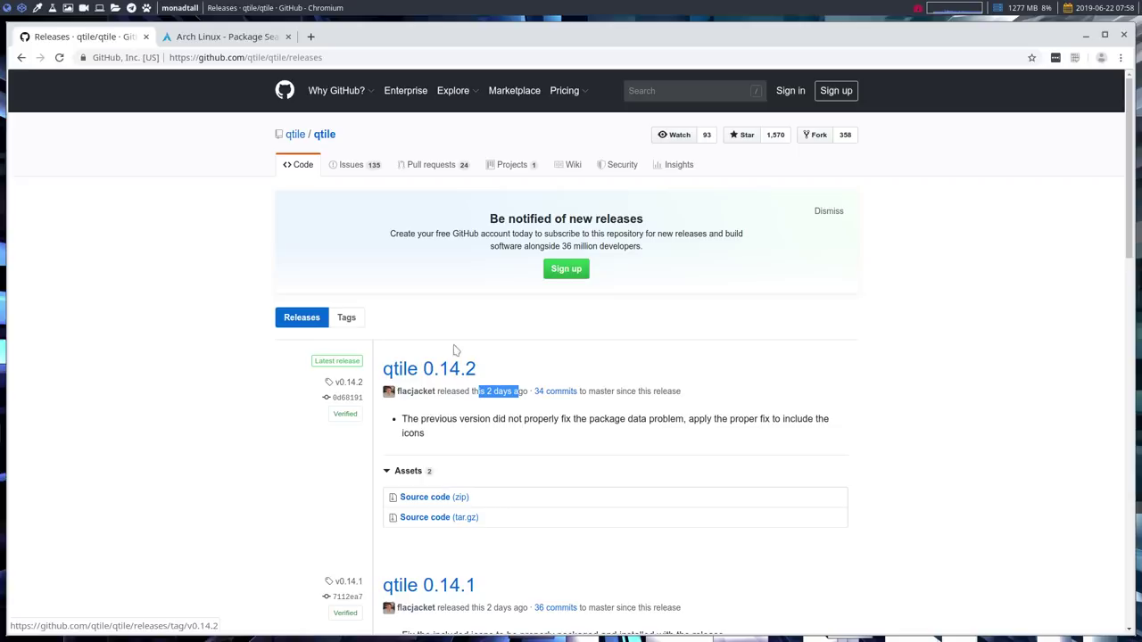
click(350, 167)
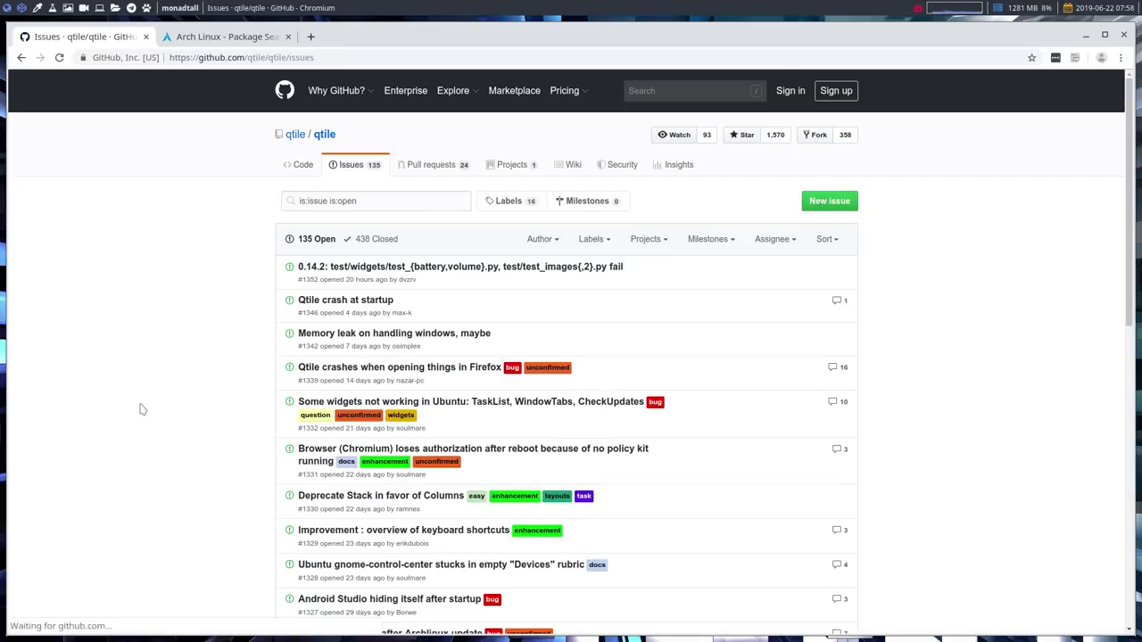
mouse_move(431, 272)
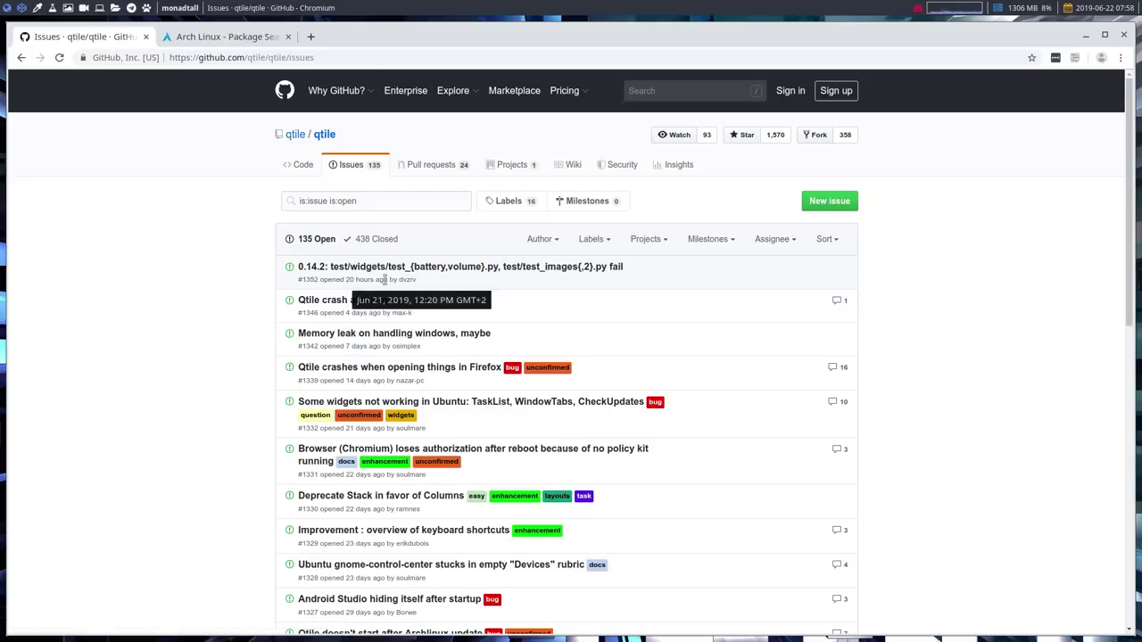
click(547, 268)
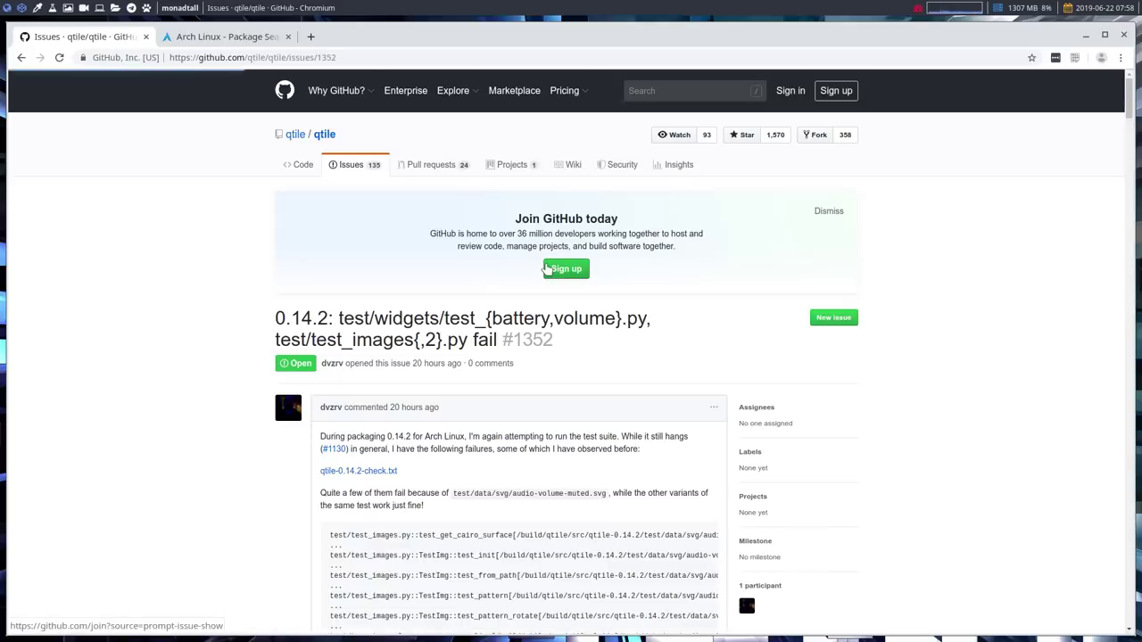
- Read through the failed test list and the failures output in the qtile 0.14.2 issue
scroll(214, 511, down, 4)
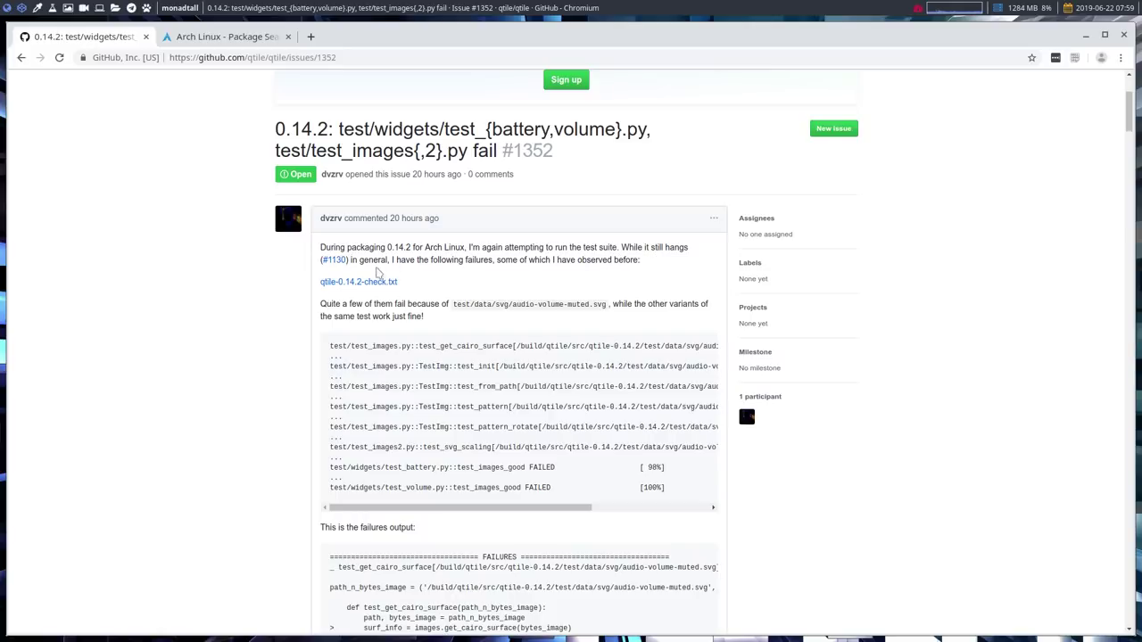
scroll(378, 272, down, 10)
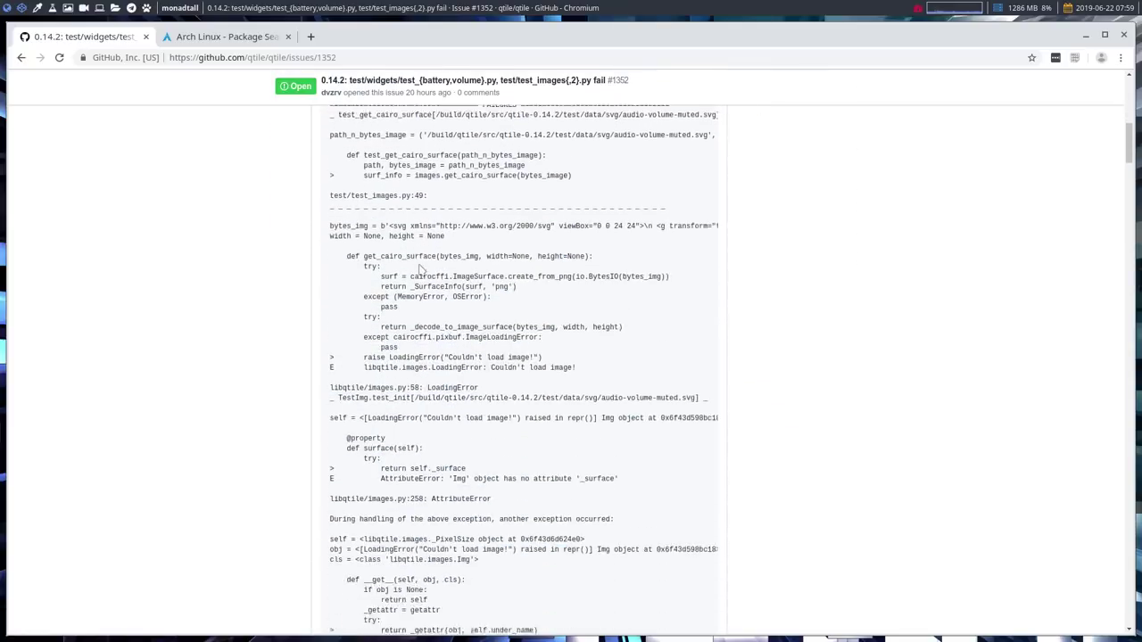
scroll(423, 268, down, 15)
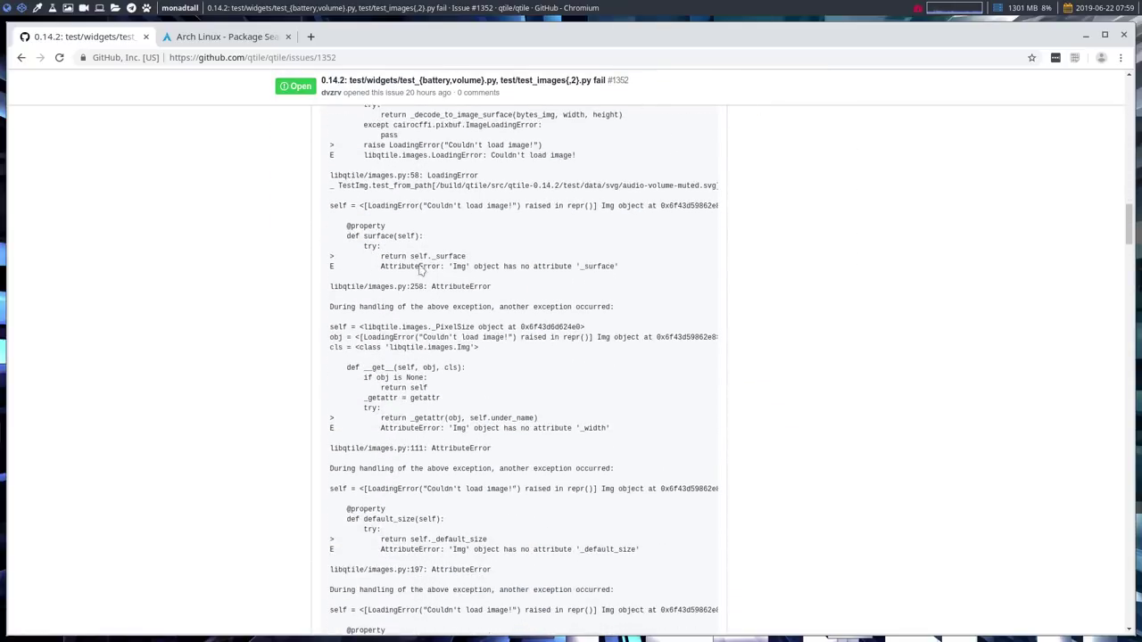
scroll(418, 264, down, 15)
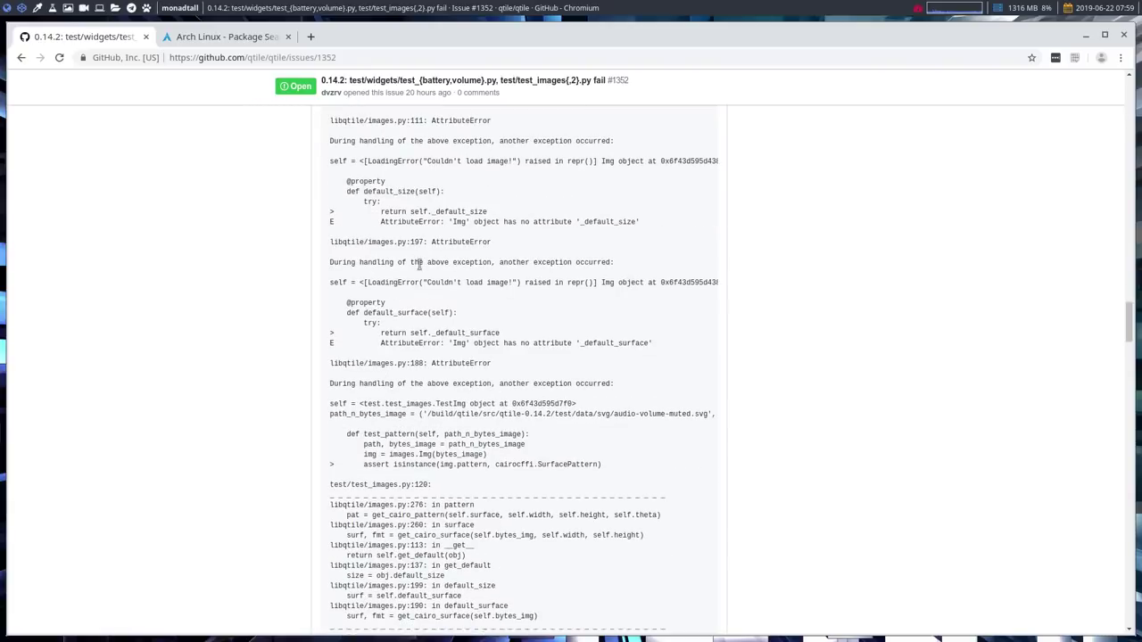
scroll(418, 264, down, 15)
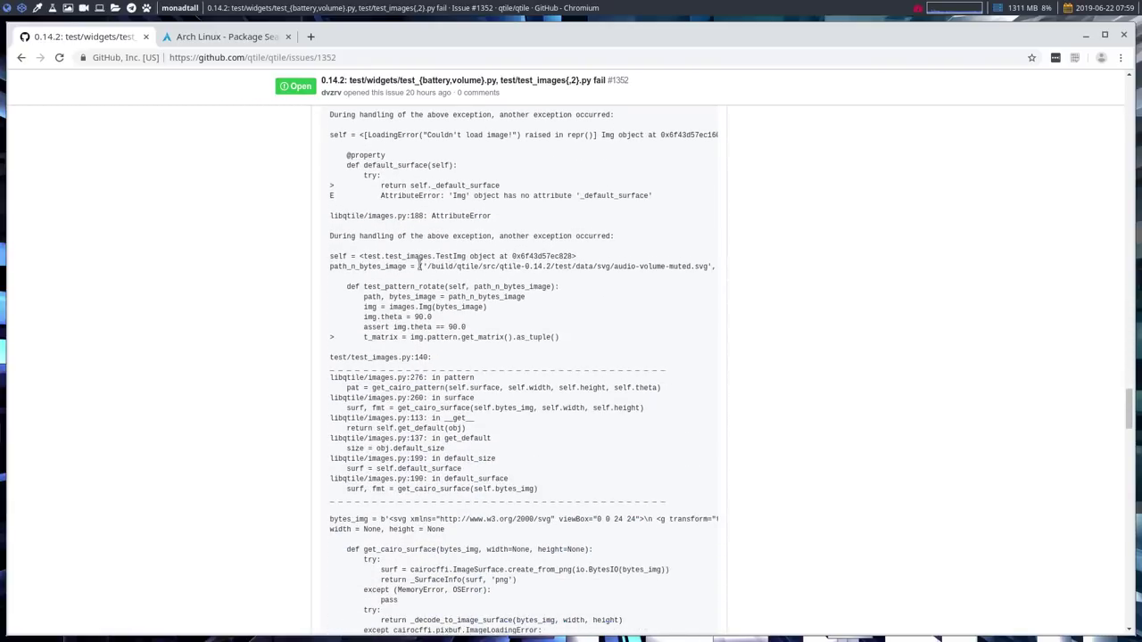
scroll(419, 264, down, 4)
scroll(419, 264, down, 5)
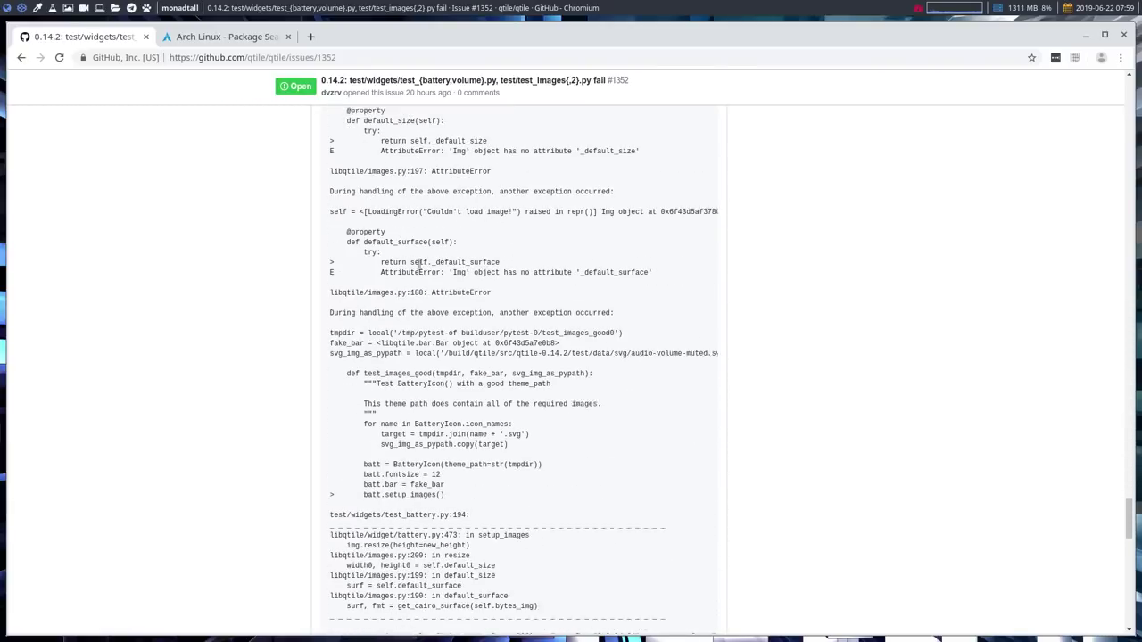
scroll(422, 267, down, 1)
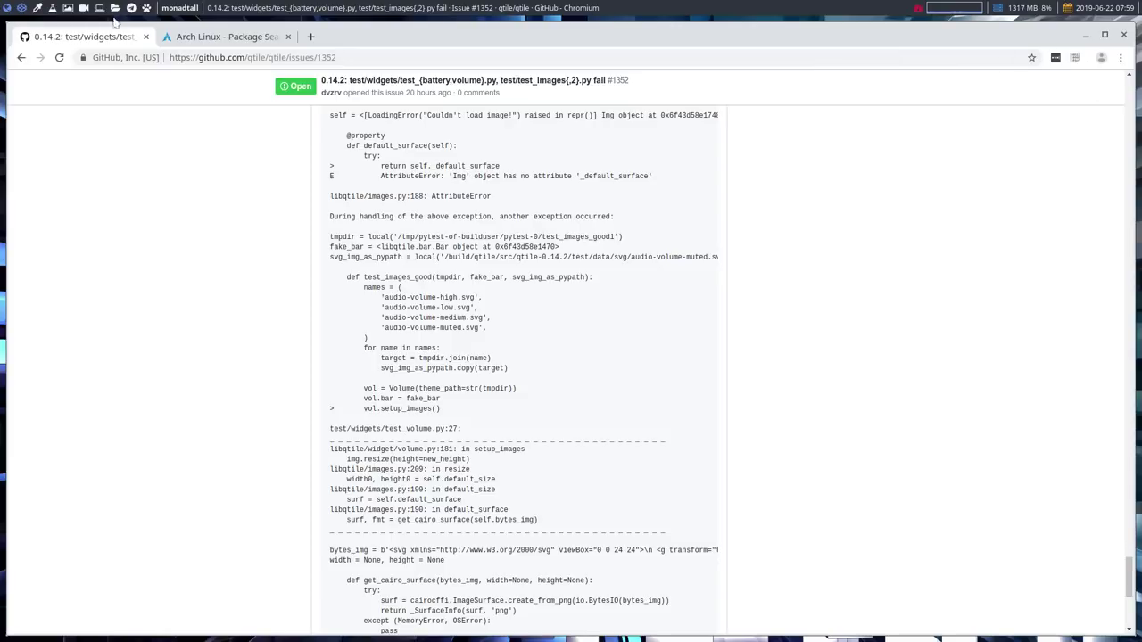
- Switch to the Pamac package manager, view the details of the qtile package and return to the list of updates
click(37, 9)
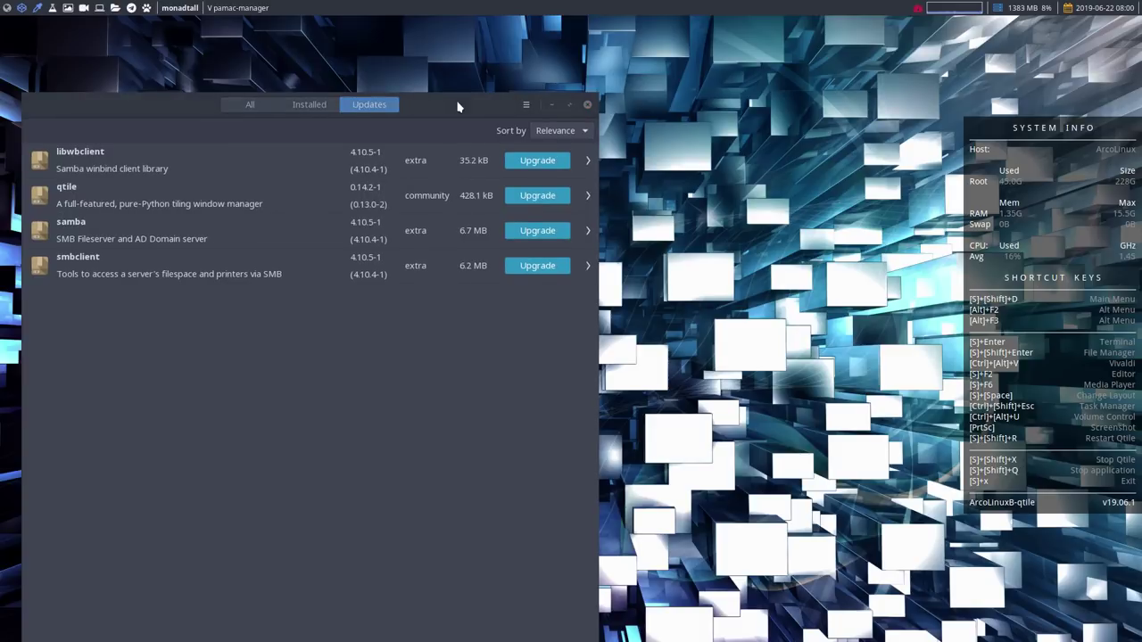
drag(458, 106, 633, 51)
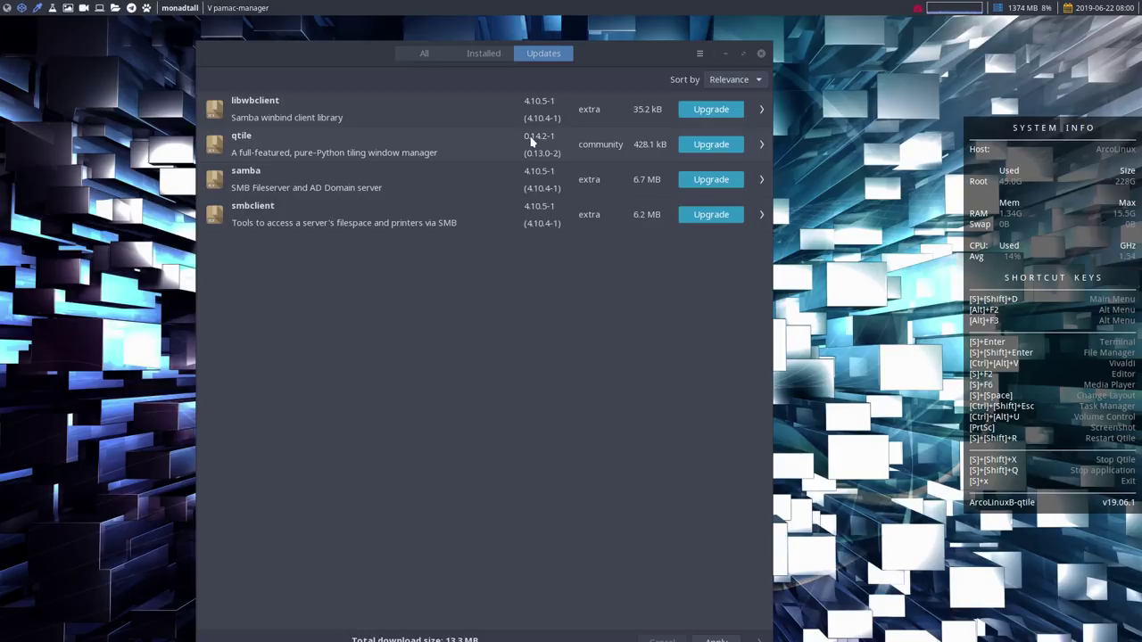
click(763, 145)
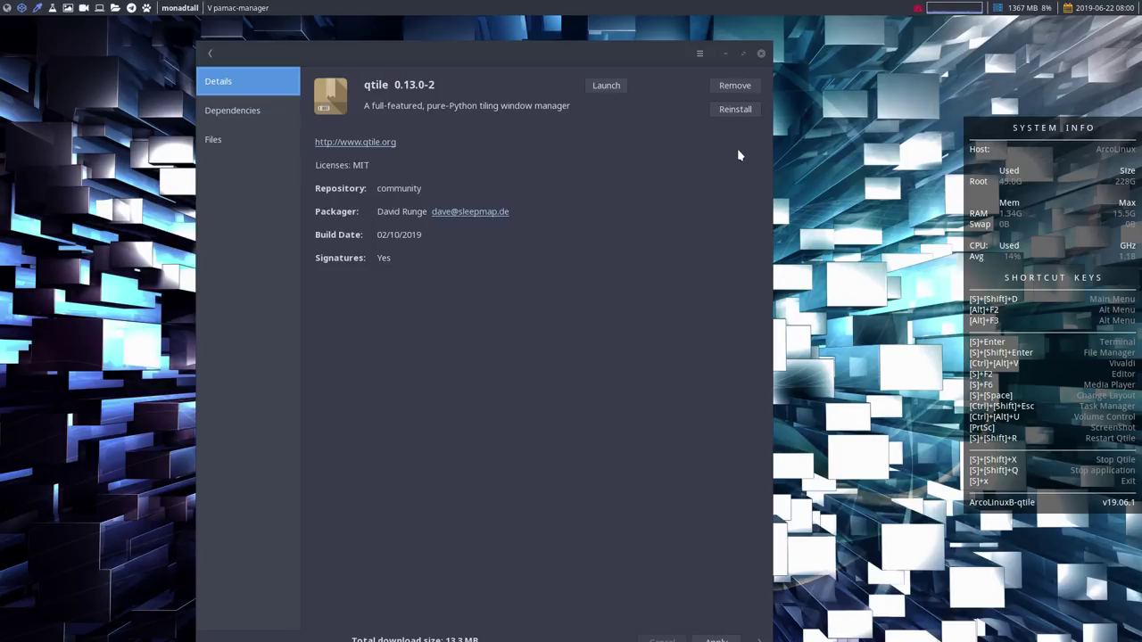
click(212, 57)
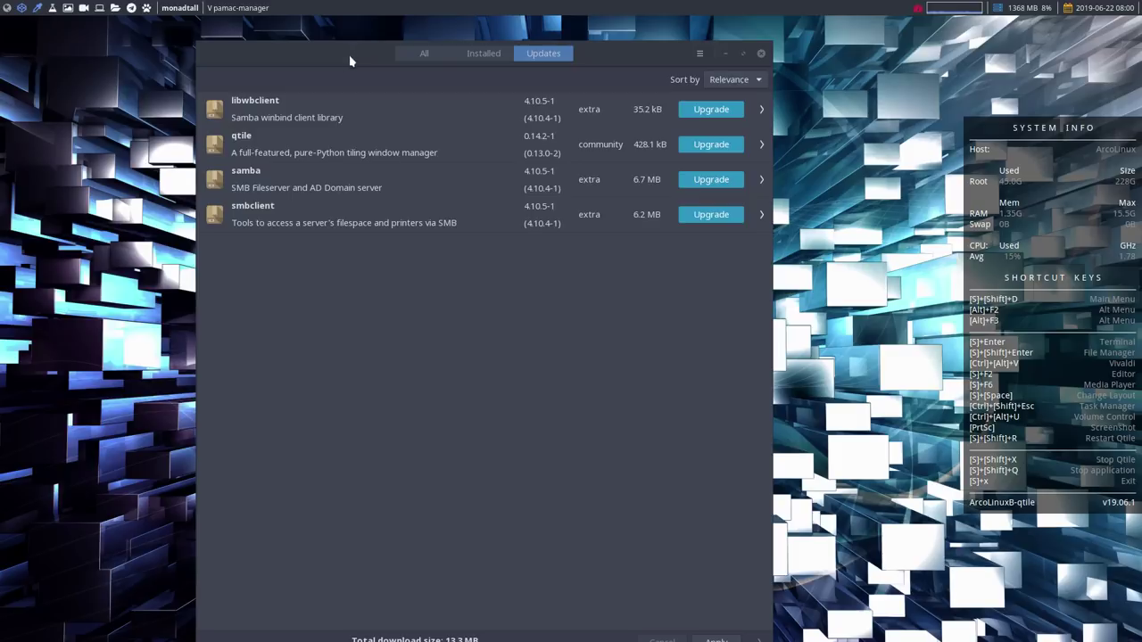
drag(350, 55, 474, 64)
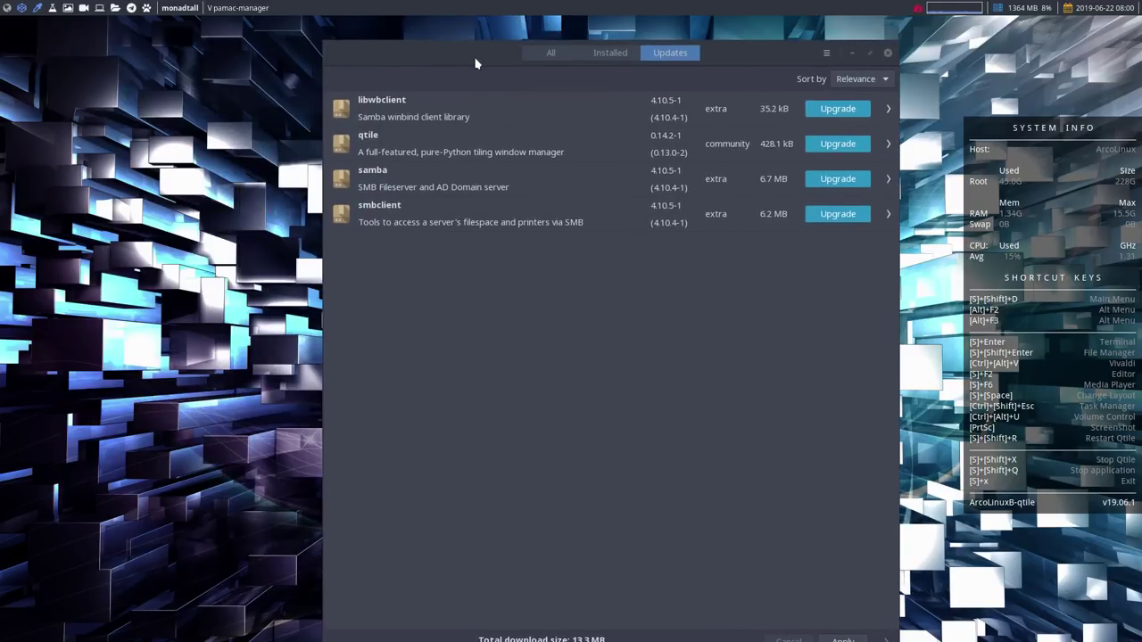
- Open the Pamac preferences, authenticating with the account password
click(826, 54)
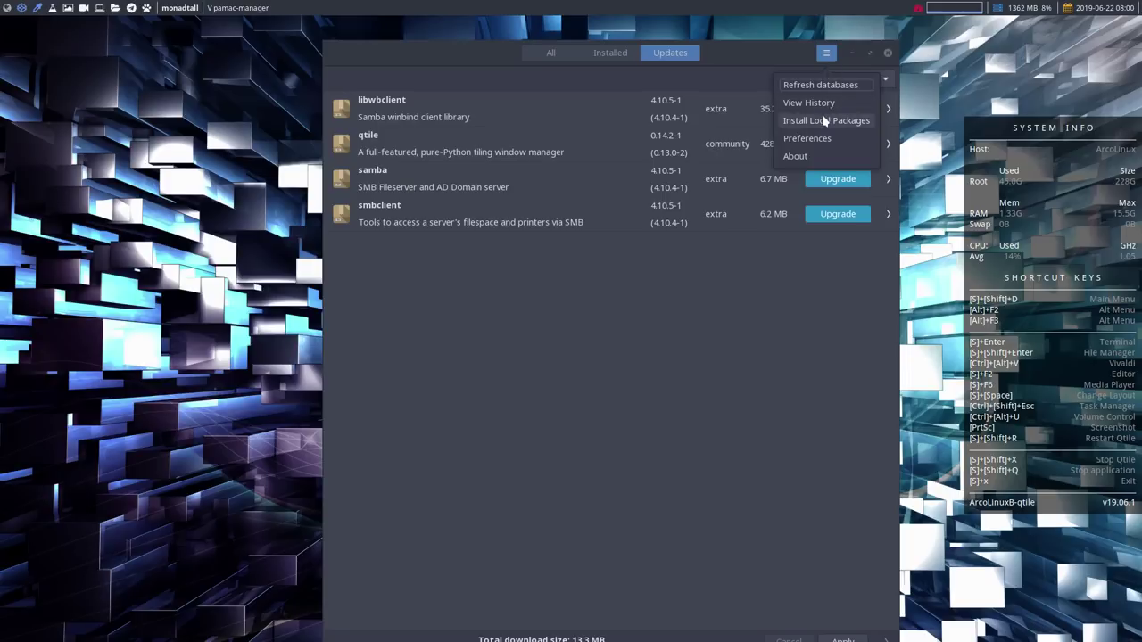
click(808, 139)
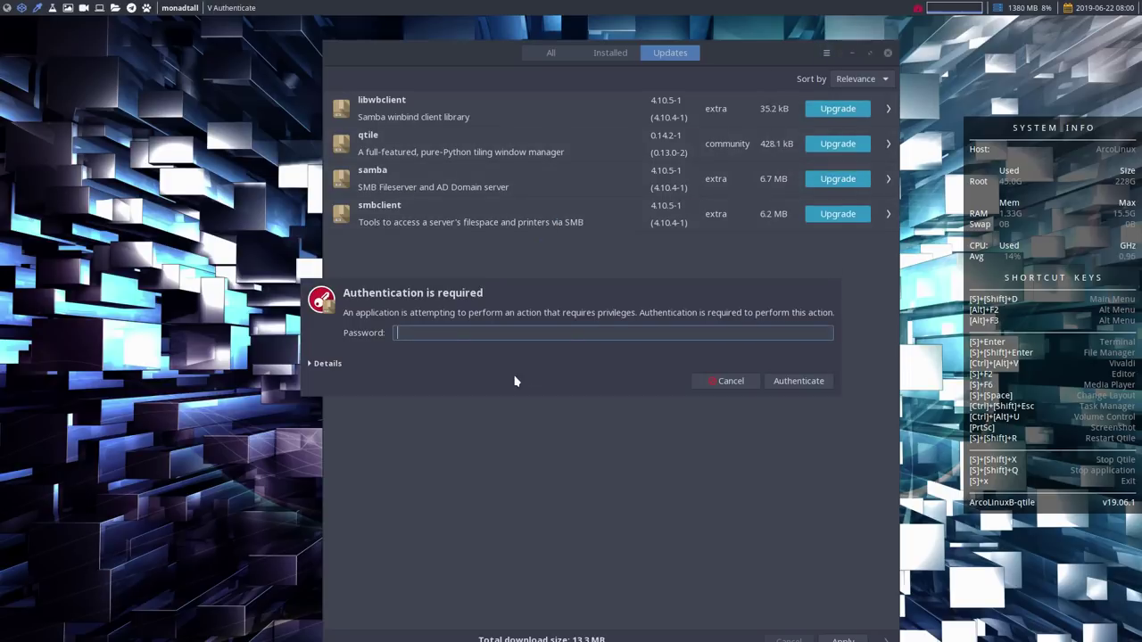
text(***)
key(Return)
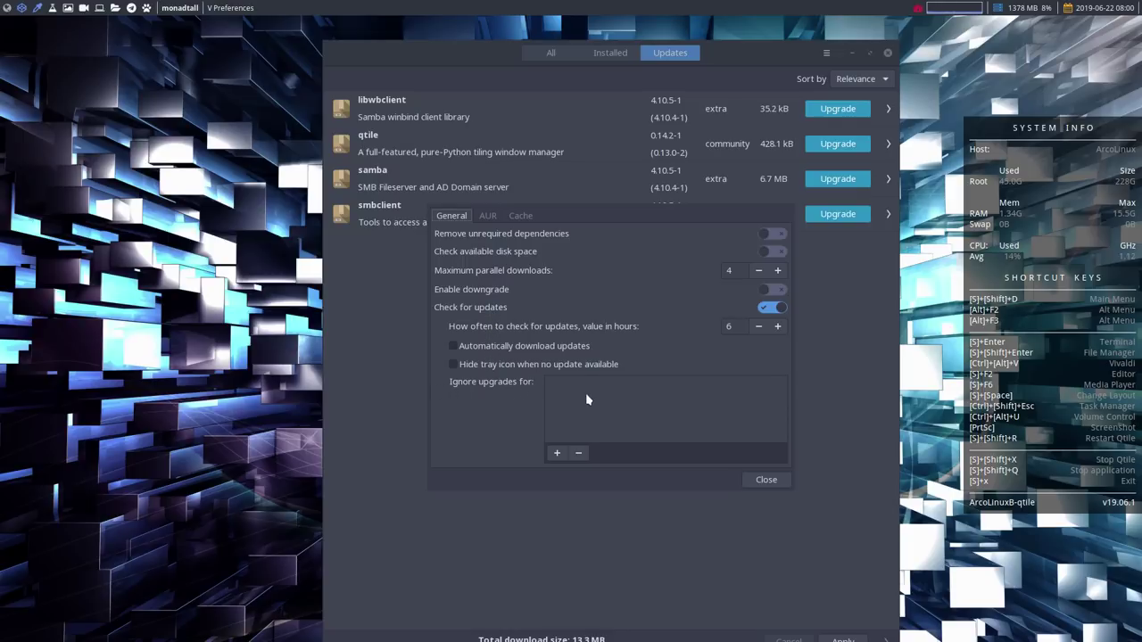
- Open the chooser for packages with ignored upgrades and find qtile in the package list
click(555, 457)
text(sdf)
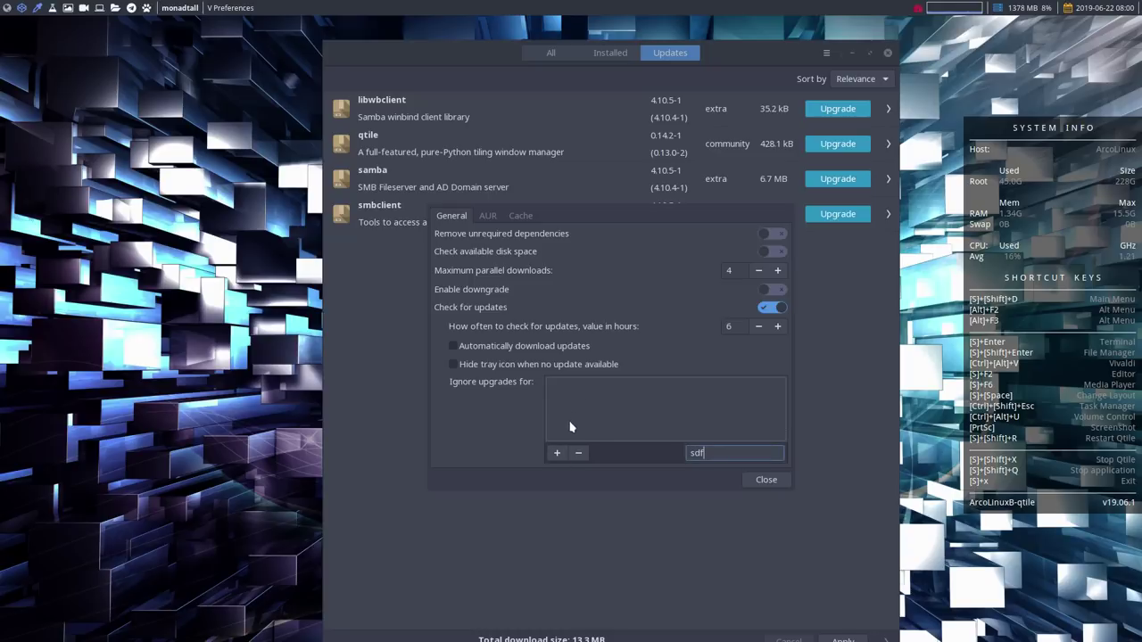
click(557, 455)
click(558, 456)
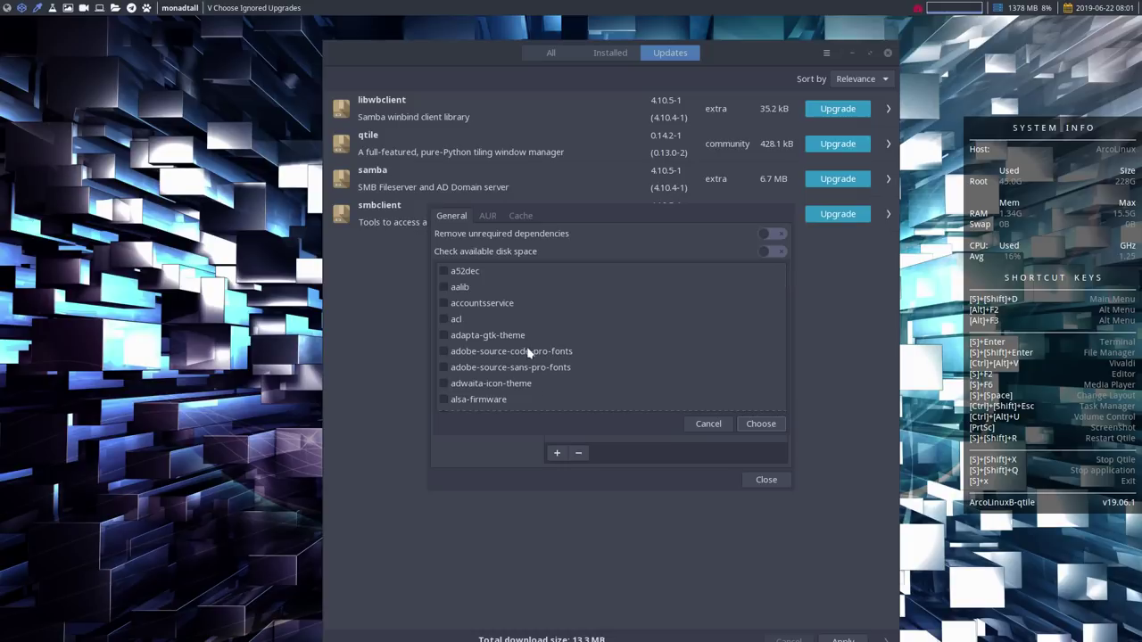
scroll(526, 351, down, 10)
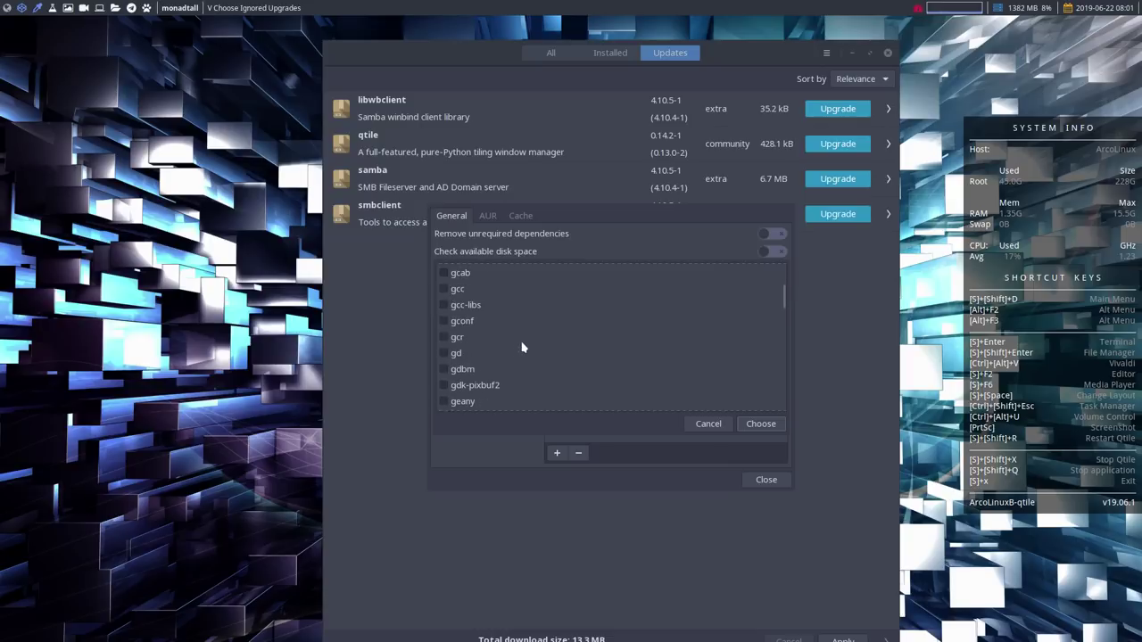
drag(783, 298, 793, 367)
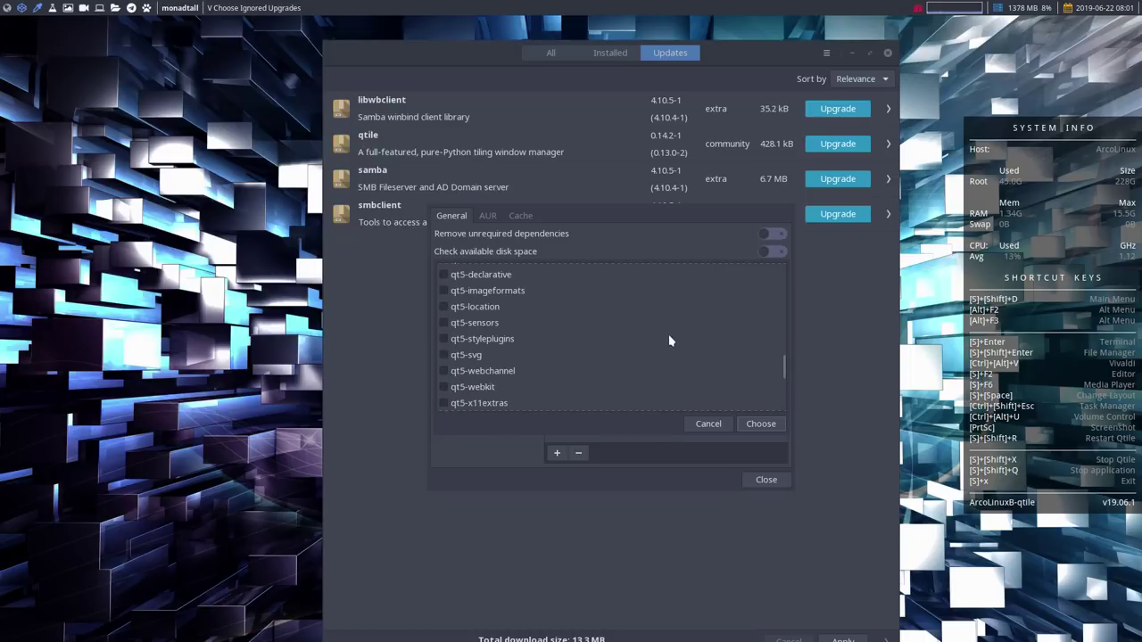
scroll(669, 334, down, 3)
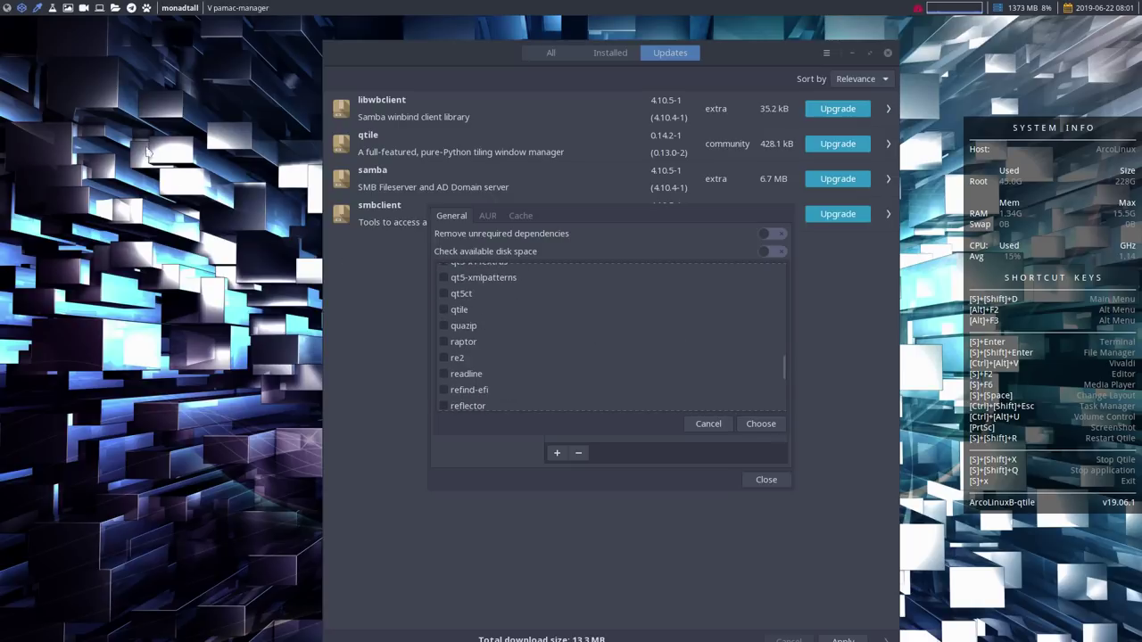
- Switch to the browser workspace, open a file manager there, and open /etc/pacman.conf in Sublime Text
click(6, 8)
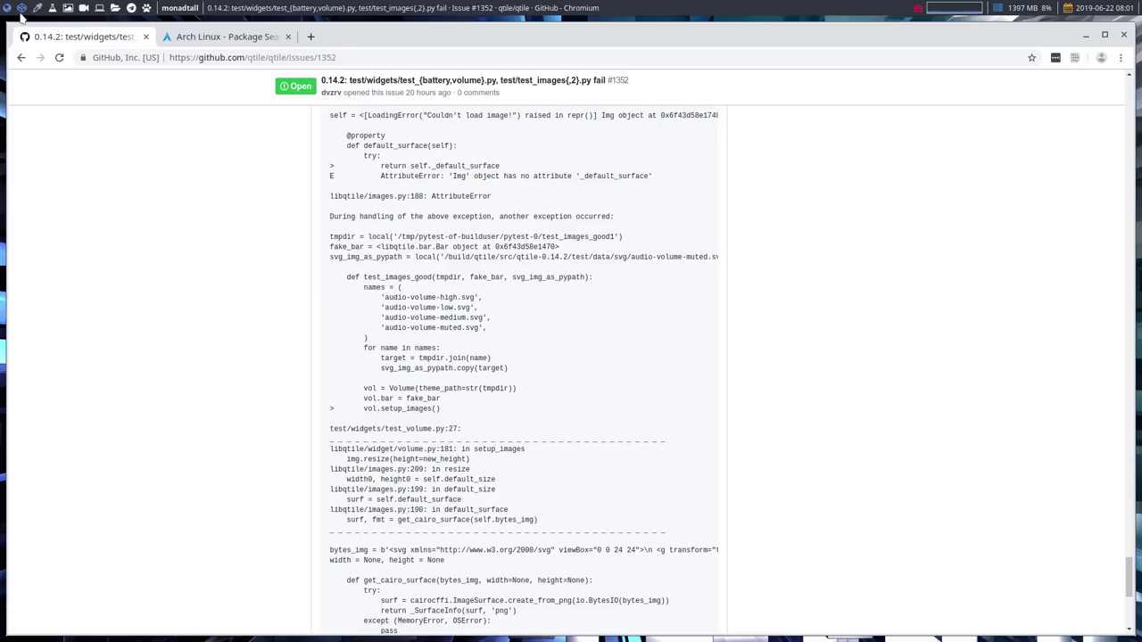
key(super+shift+Return)
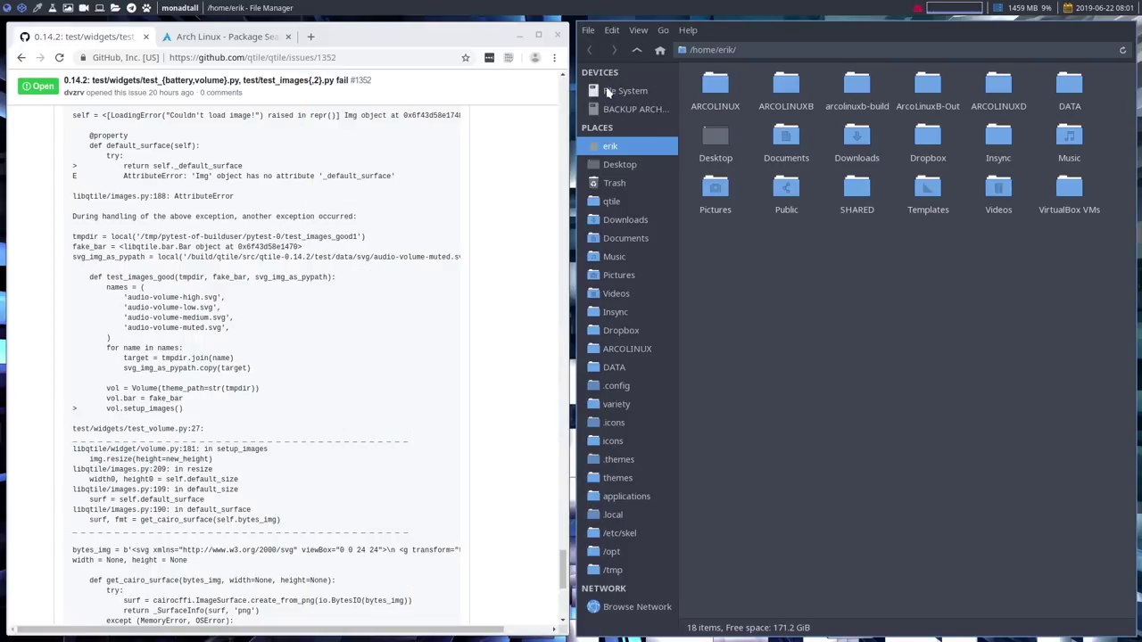
click(628, 90)
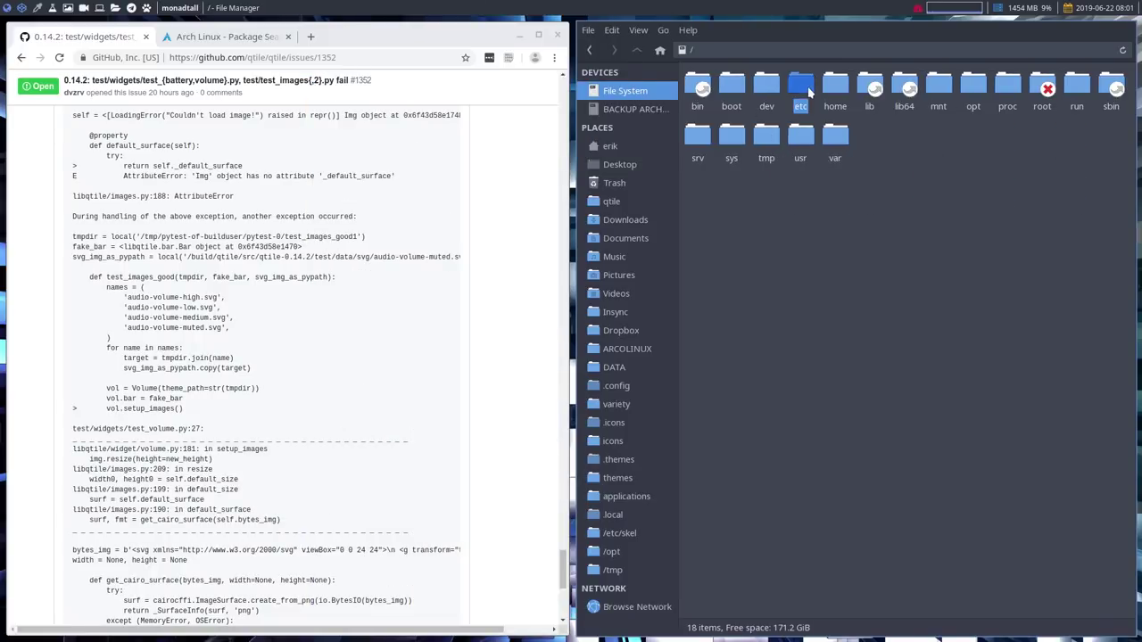
double_click(801, 89)
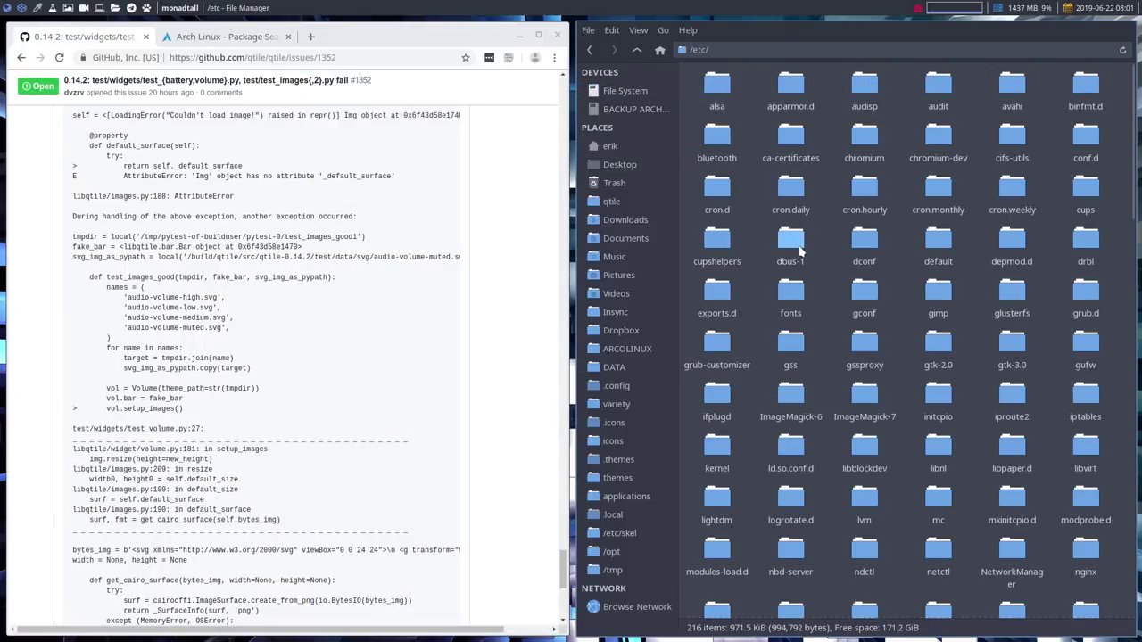
text(pacman.co)
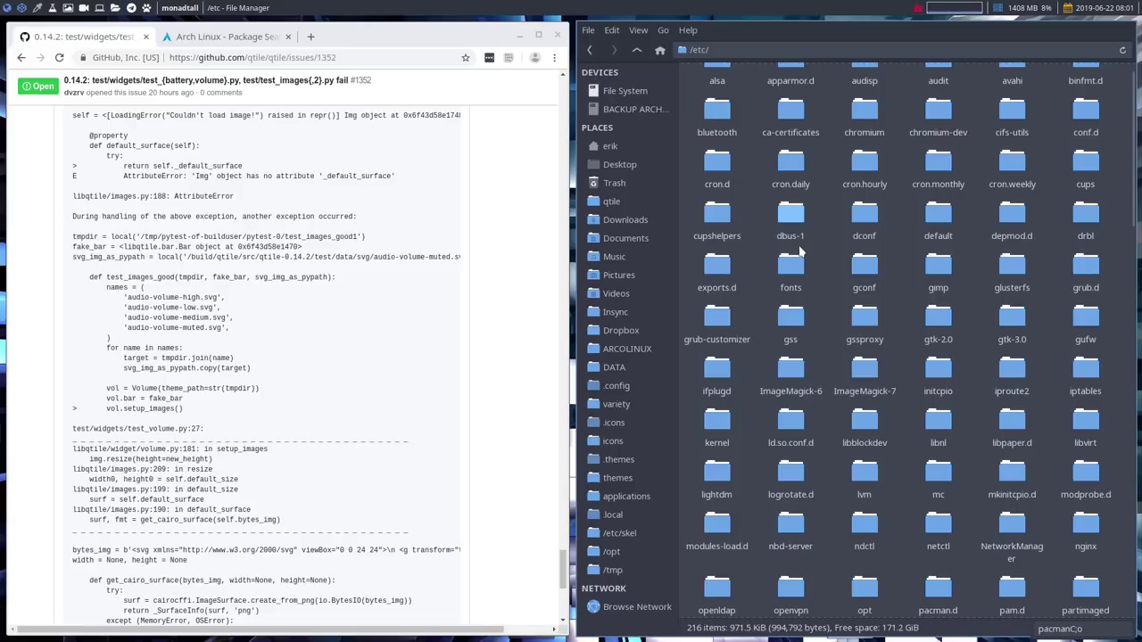
text(nf)
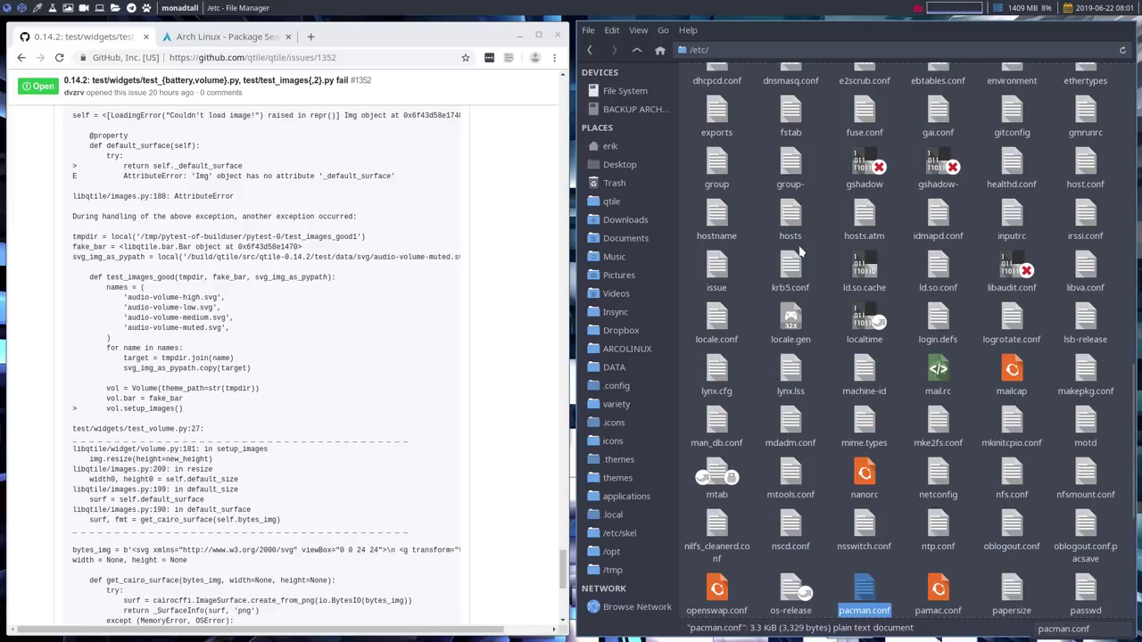
right_click(867, 589)
click(963, 275)
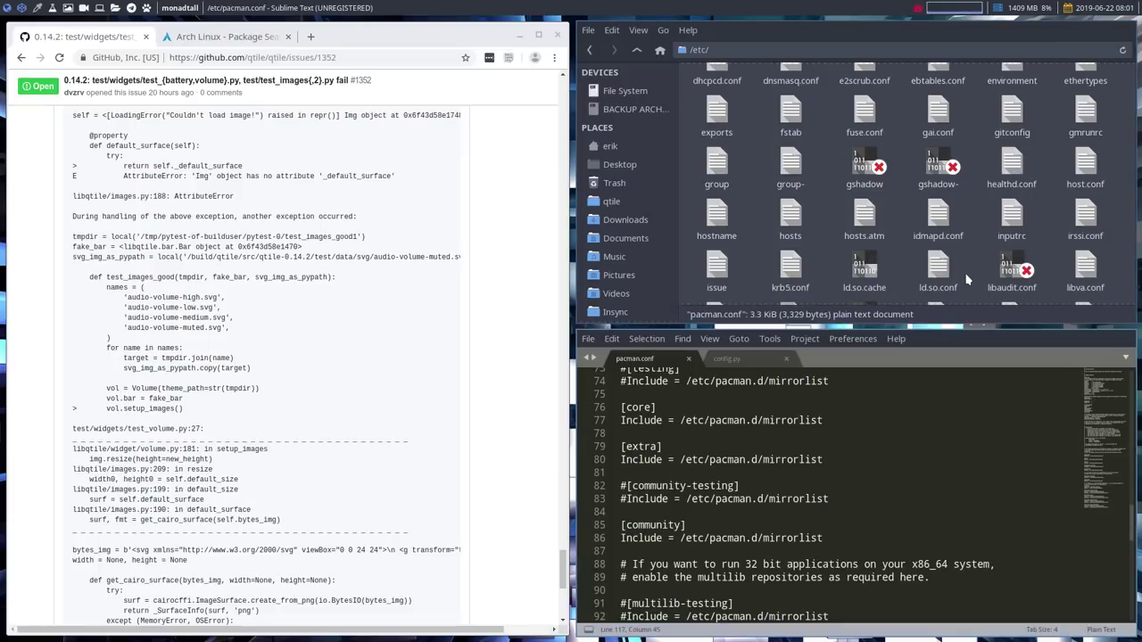
- Try uncommenting the IgnorePkg line in pacman.conf and setting it to qtile, and undo the edits
scroll(790, 435, down, 1)
scroll(790, 434, up, 10)
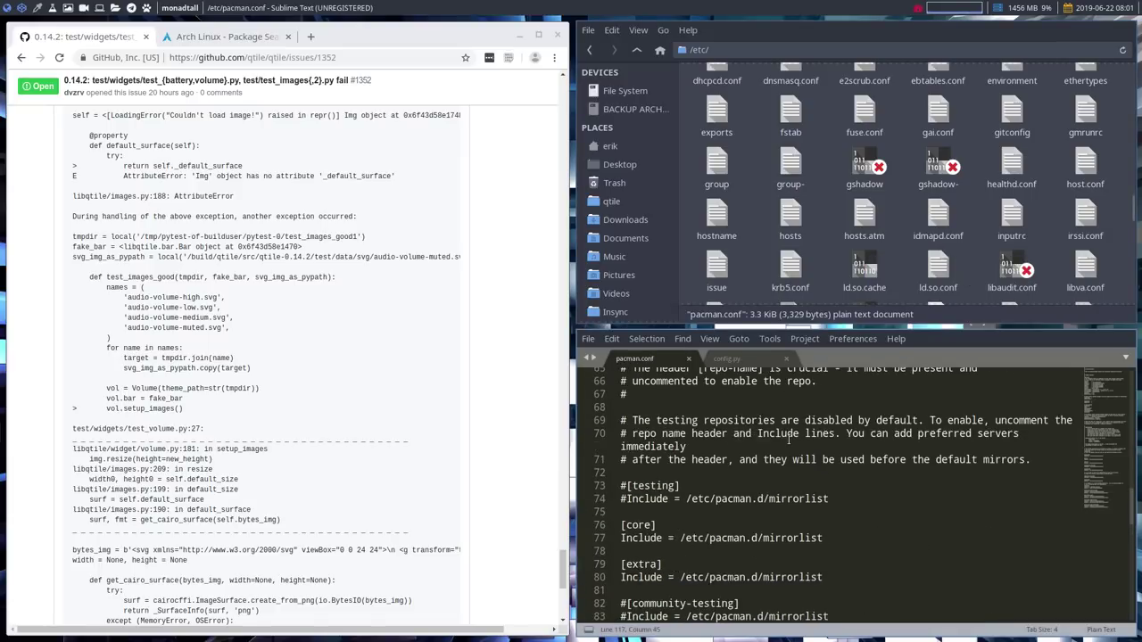
scroll(790, 434, up, 11)
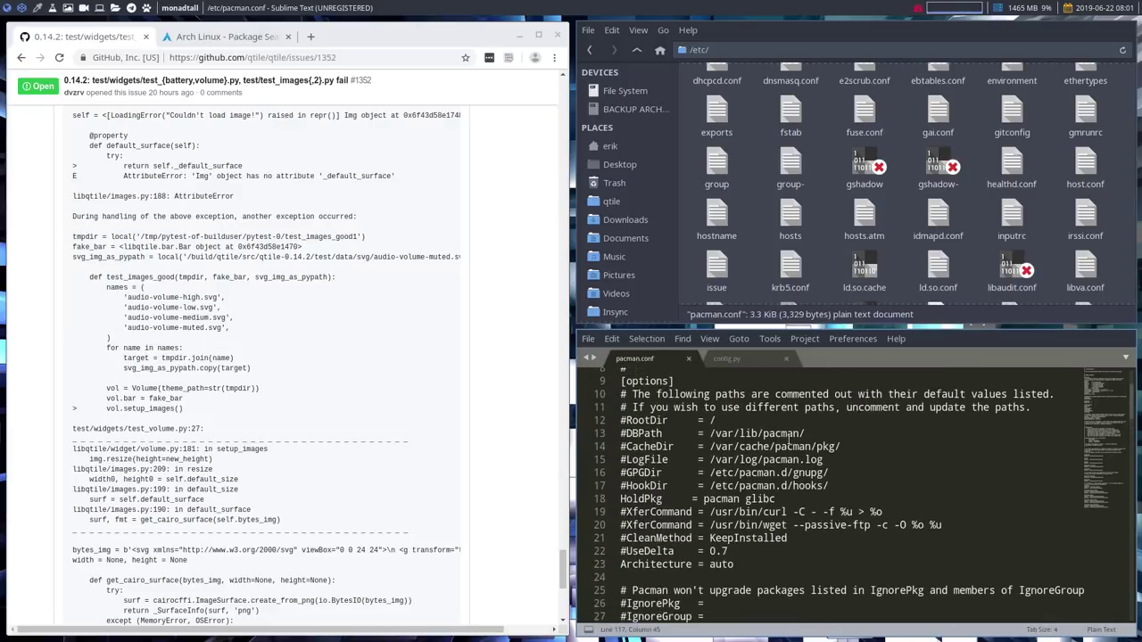
scroll(789, 443, down, 4)
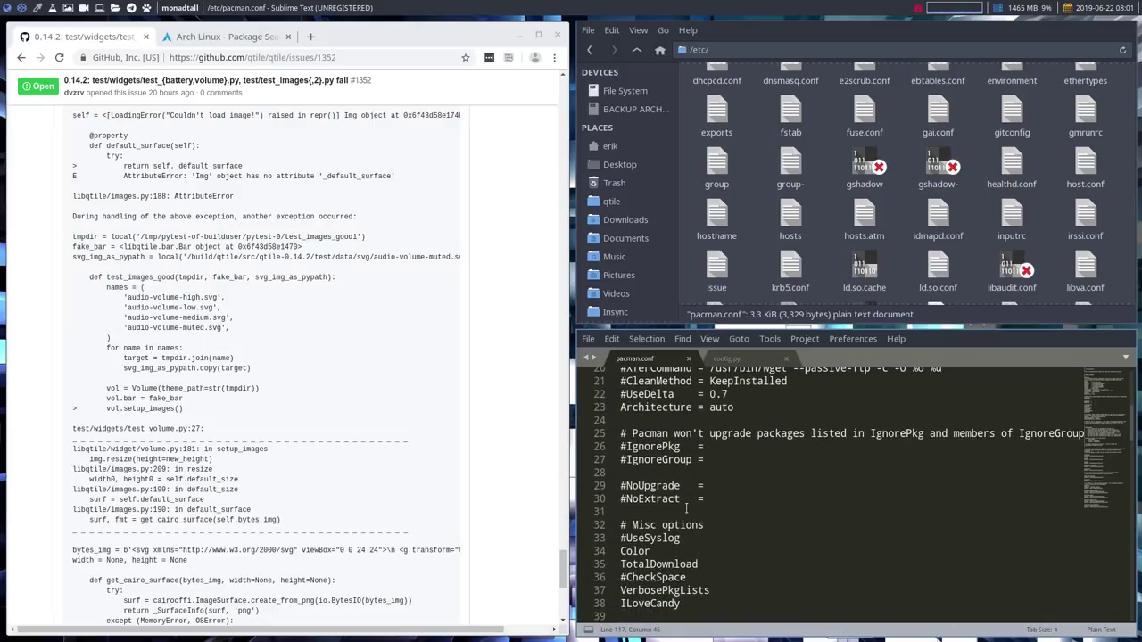
click(630, 446)
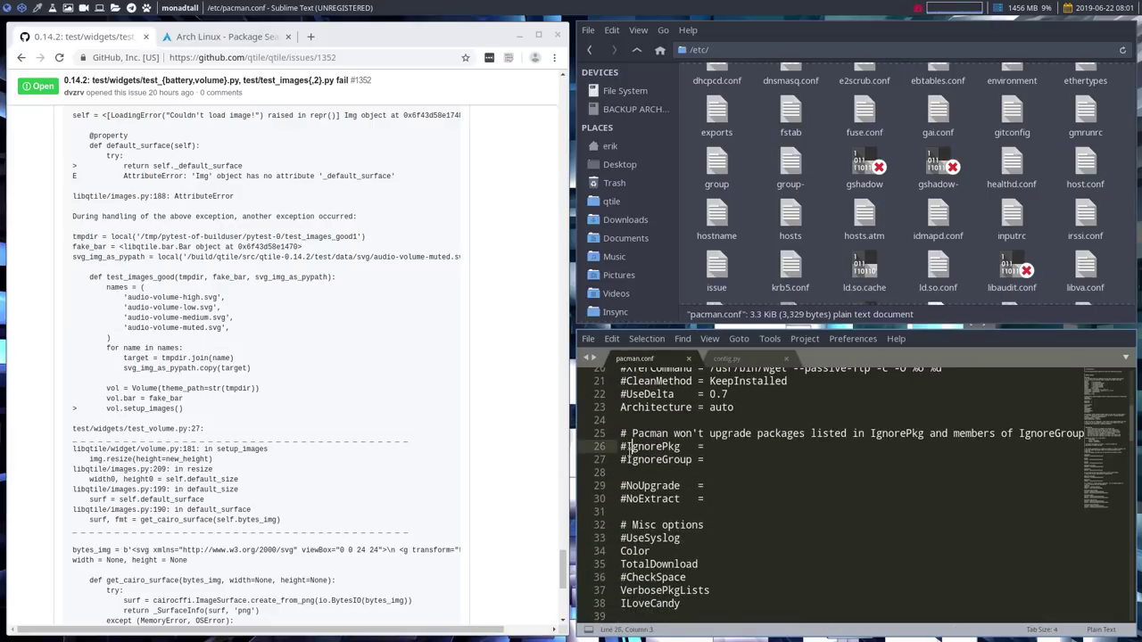
key(Left)
key(BackSpace)
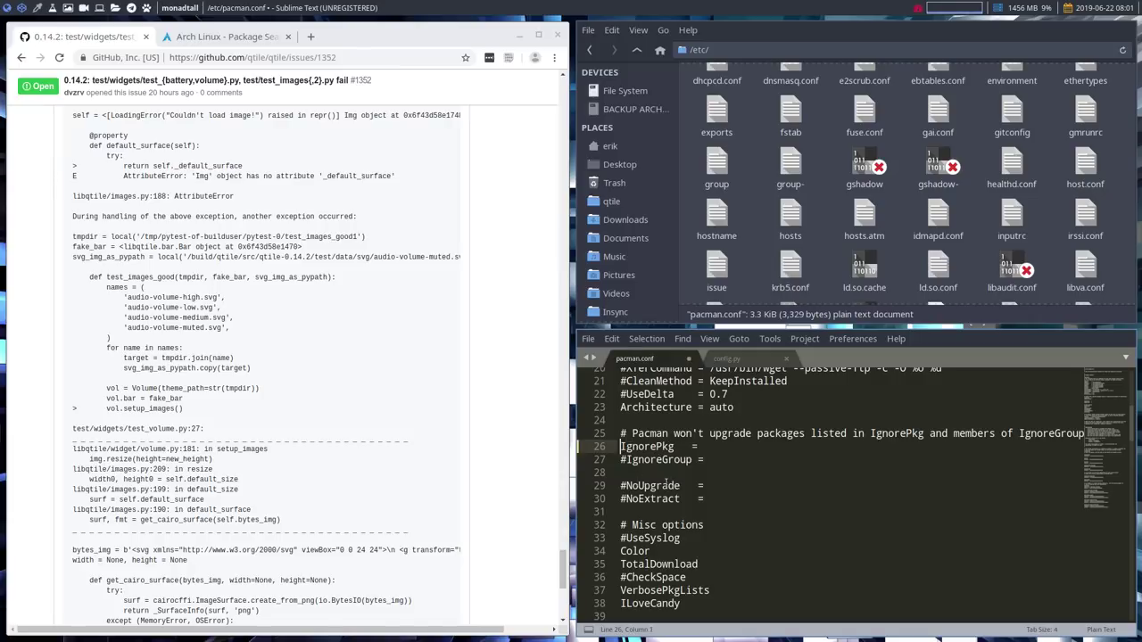
click(728, 451)
text(qtile)
key(ctrl+z)
key(ctrl+z)
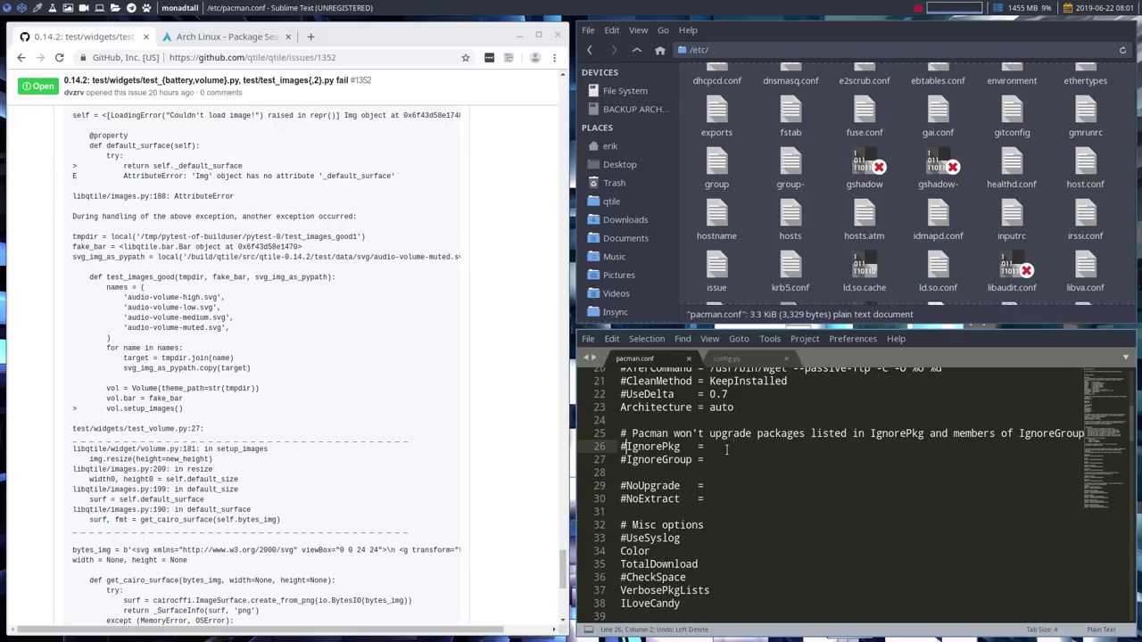
- Return to Pamac, add qtile to the packages with ignored upgrades, and close the preferences
click(24, 11)
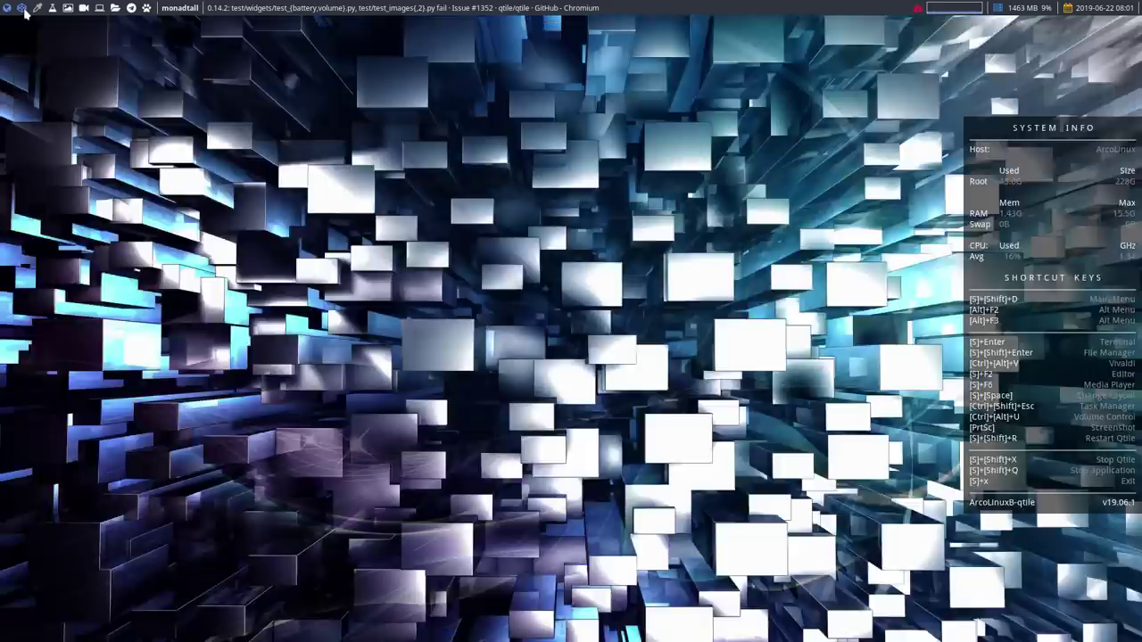
click(37, 9)
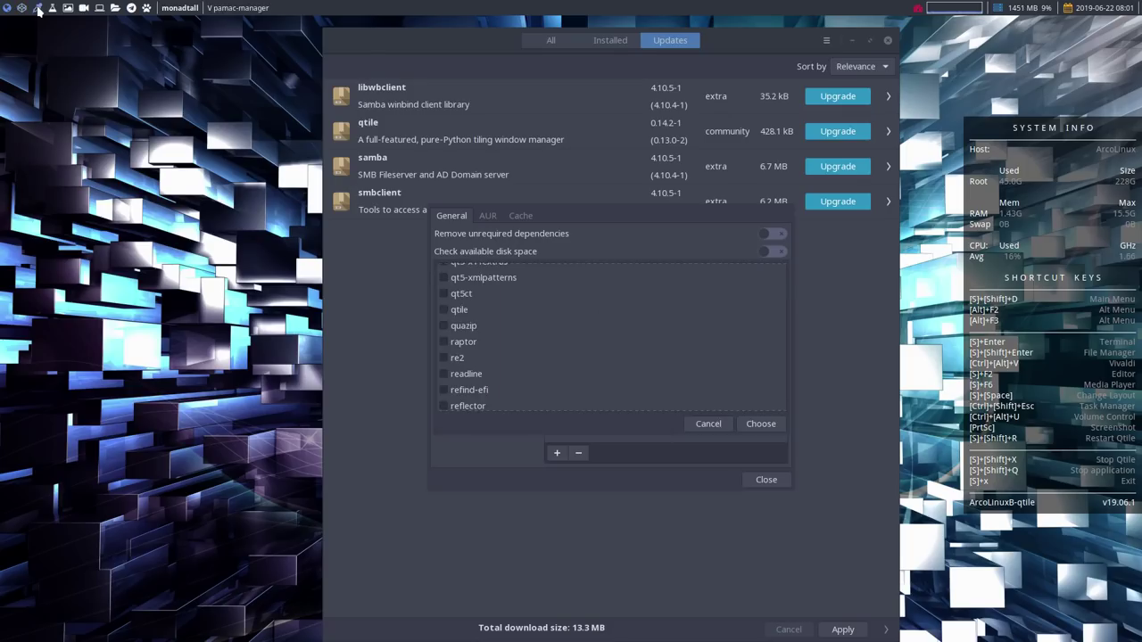
click(445, 310)
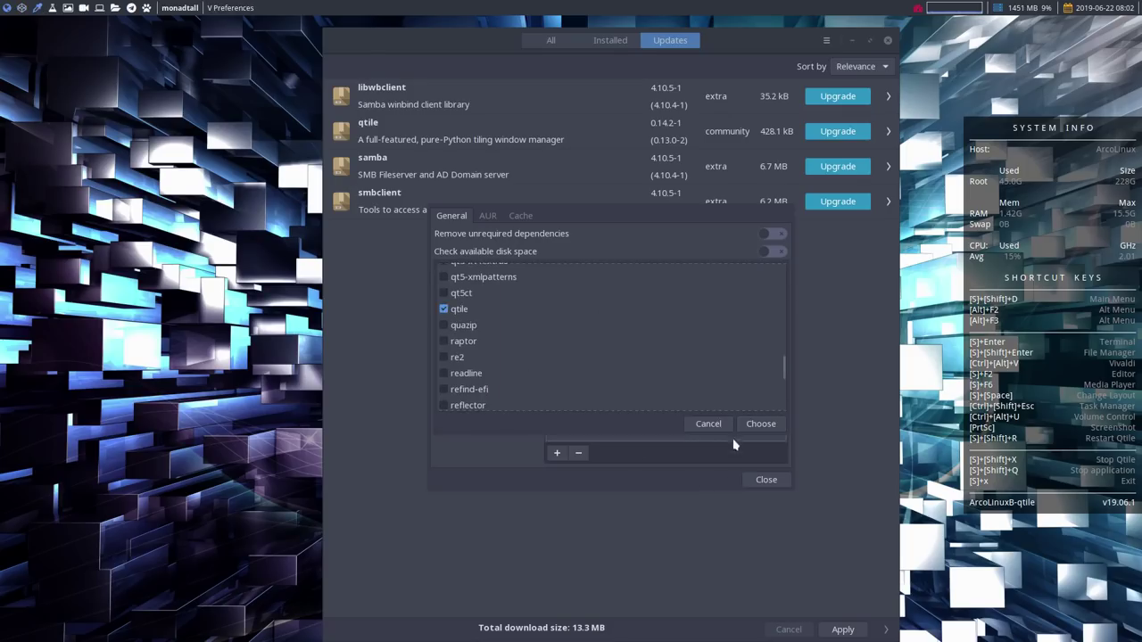
click(758, 424)
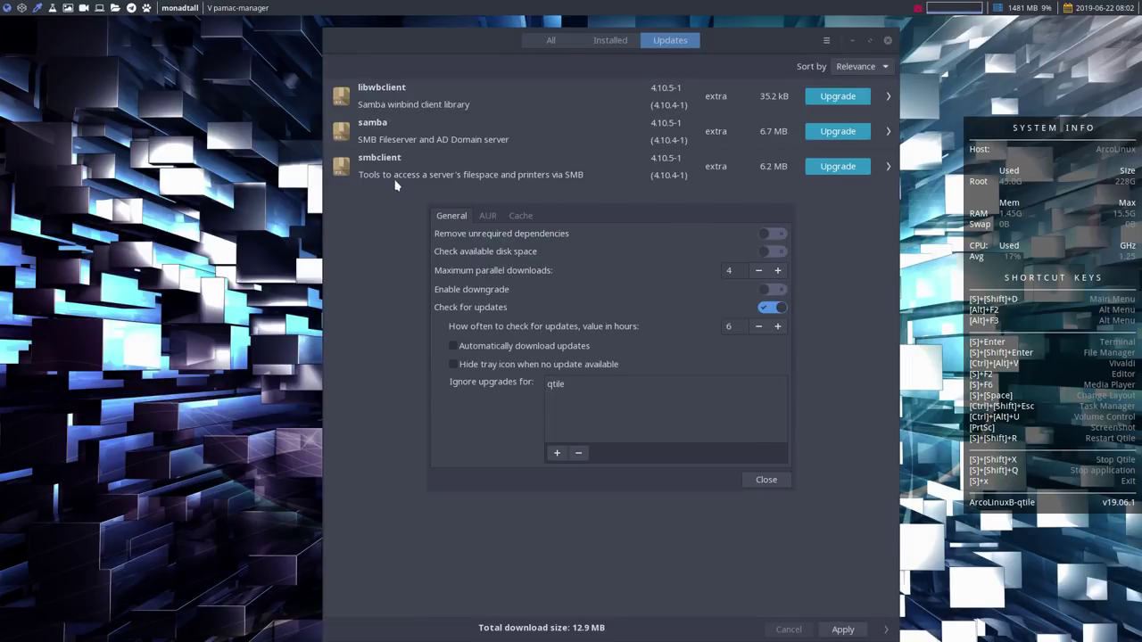
click(765, 481)
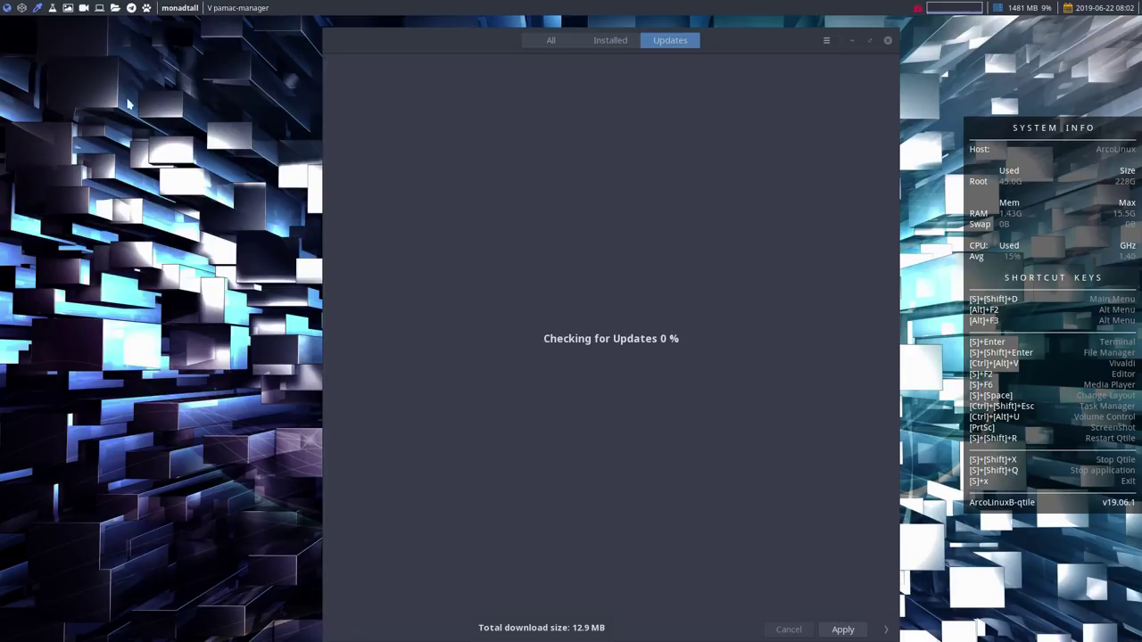
- Go back to pacman.conf in Sublime Text and examine the IgnorePkg and IgnoreGroup lines
click(13, 11)
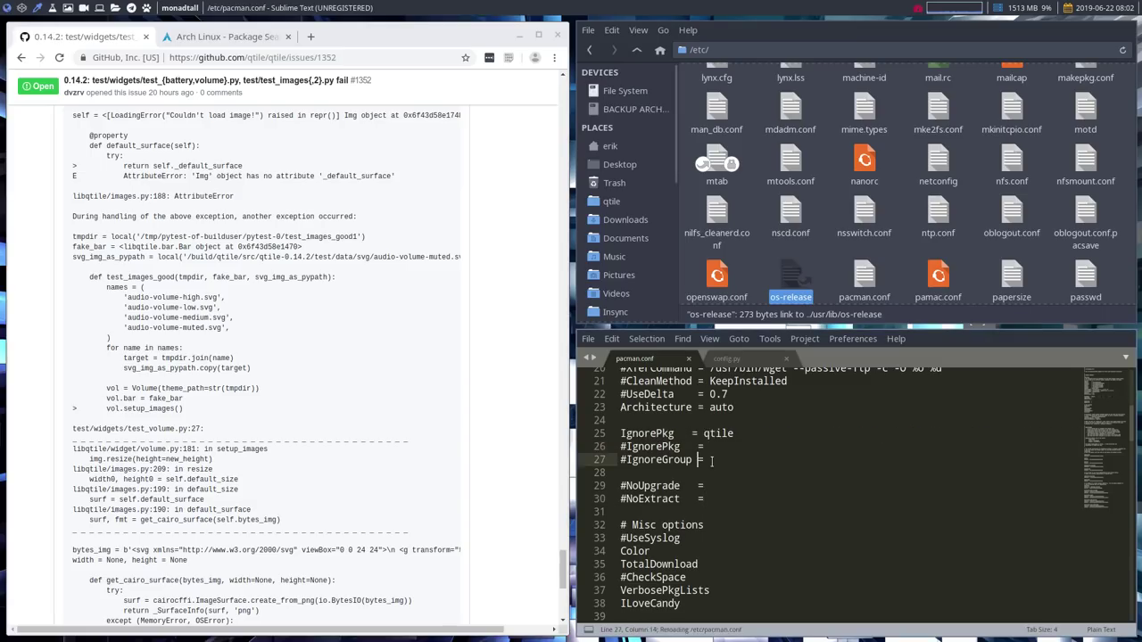
drag(705, 459, 609, 433)
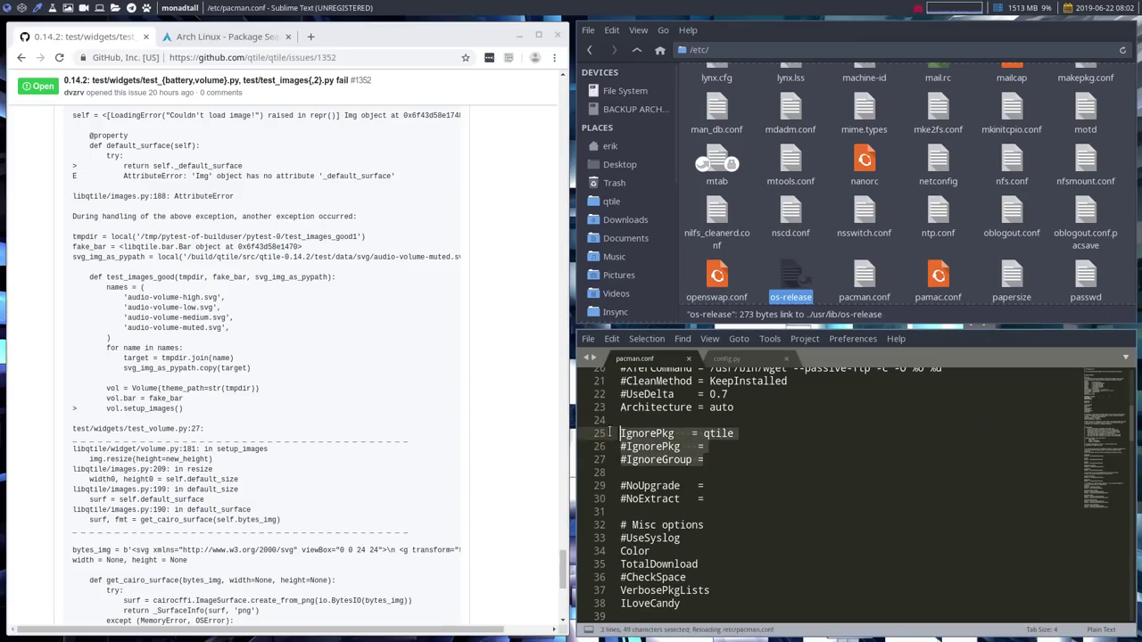
click(722, 465)
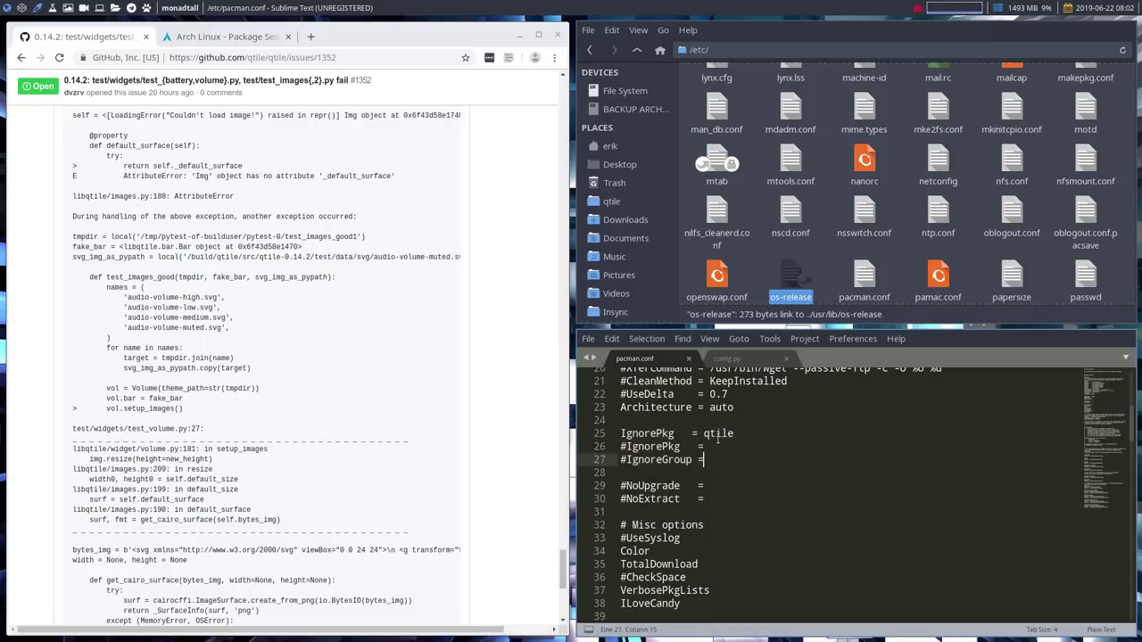
drag(734, 434, 610, 434)
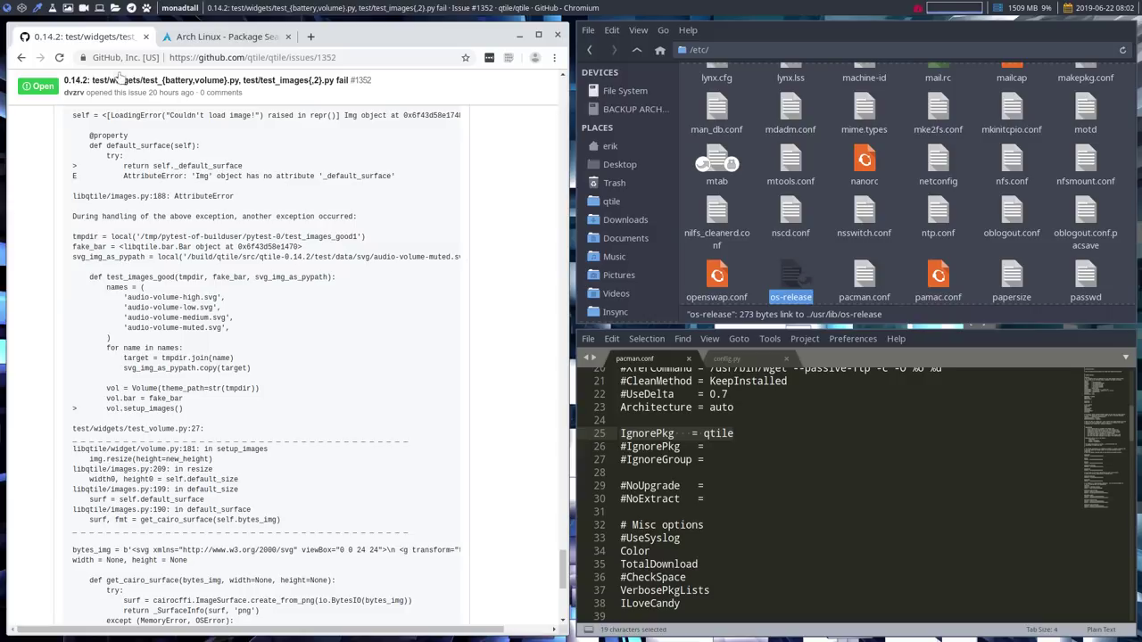
- Close Sublime Text and the file manager, keeping the browser open
click(21, 9)
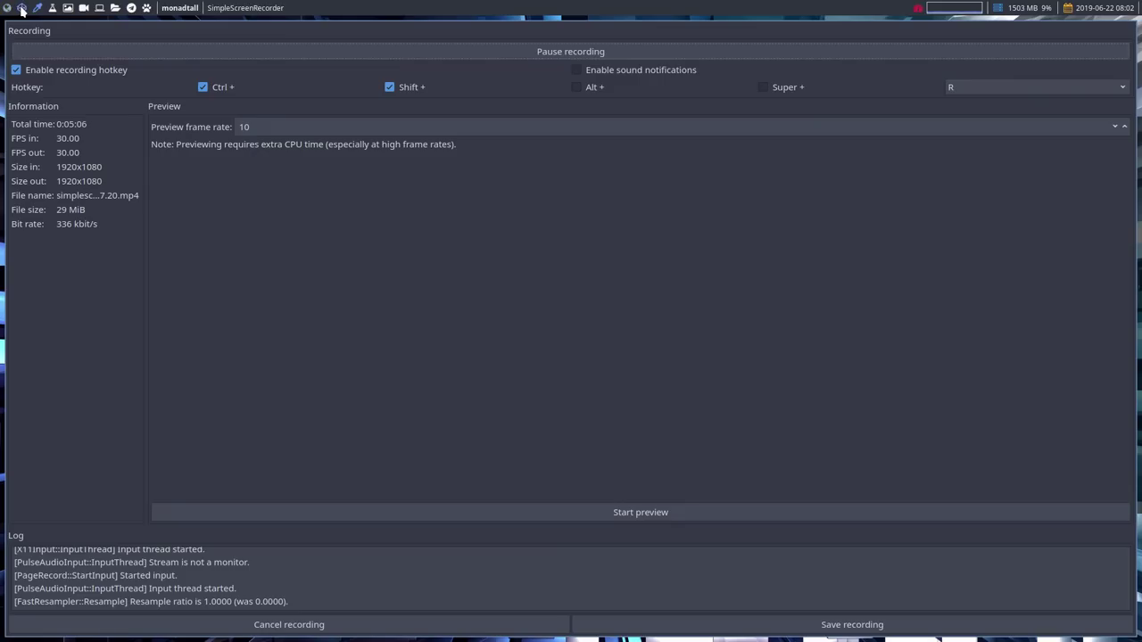
click(7, 9)
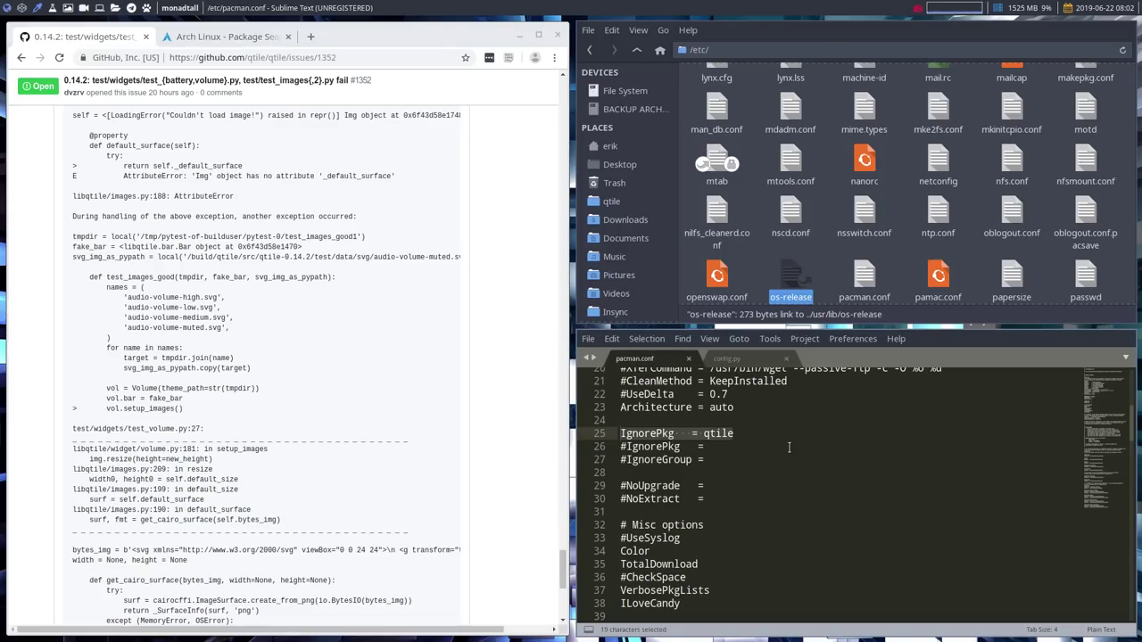
click(789, 447)
key(super+w)
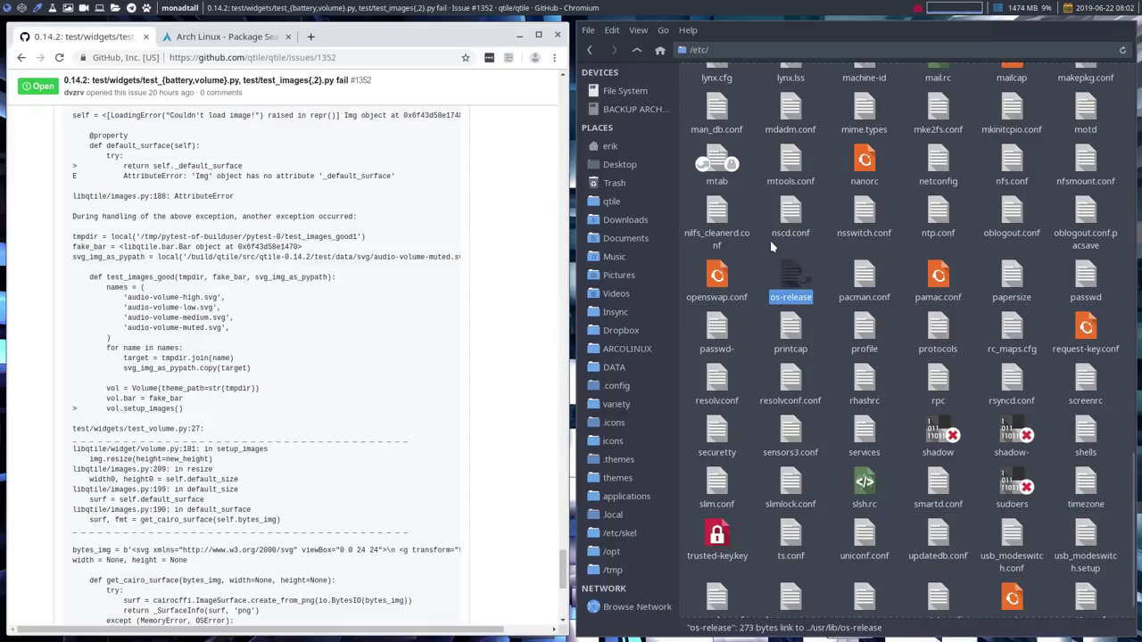
click(765, 279)
key(super+w)
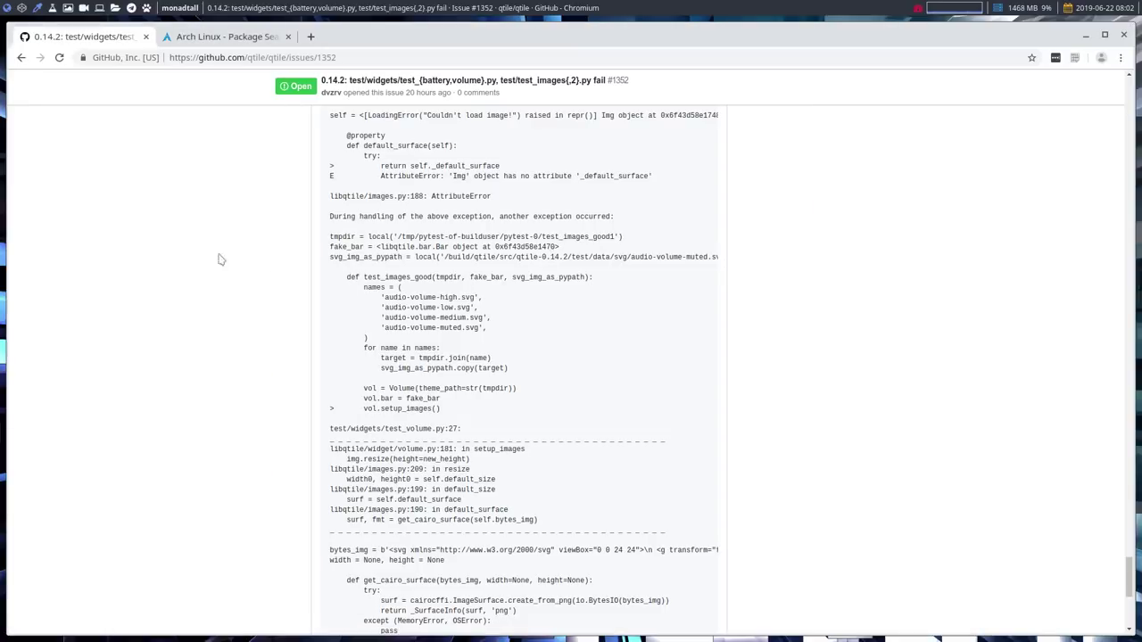
- Switch to Pamac, apply the pending samba-related updates, dismiss the warning, and close Pamac
click(38, 8)
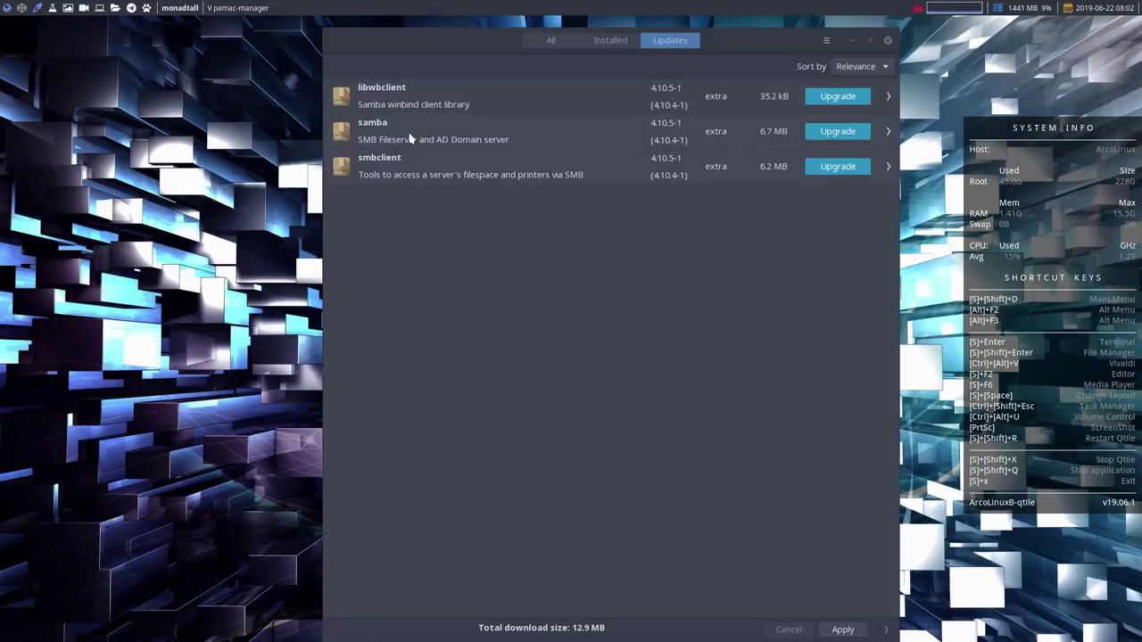
click(843, 630)
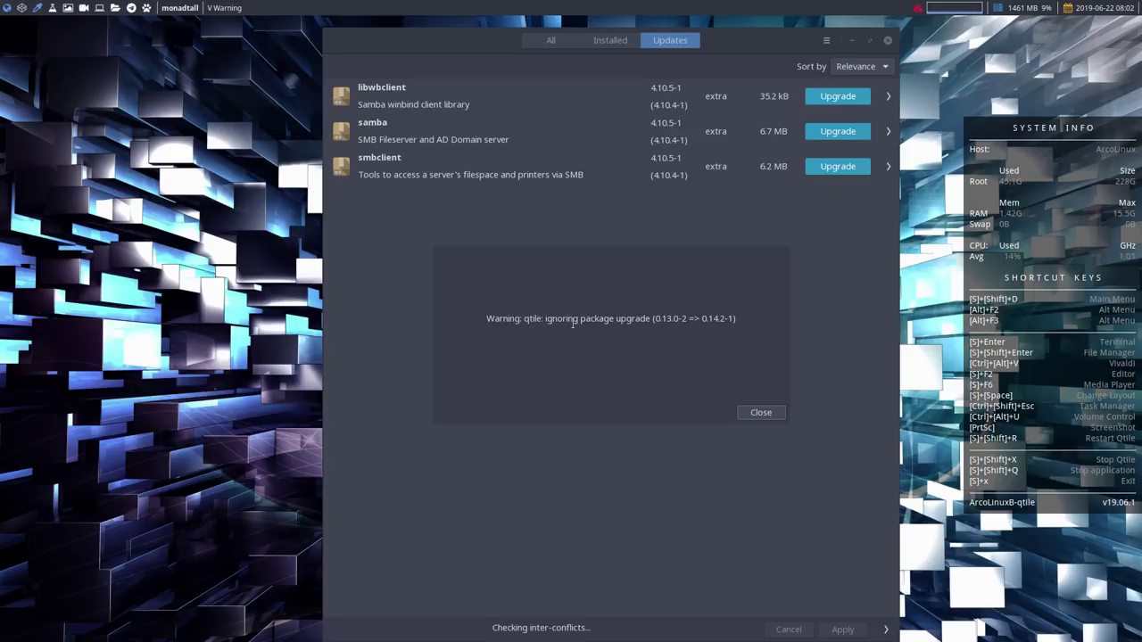
click(766, 415)
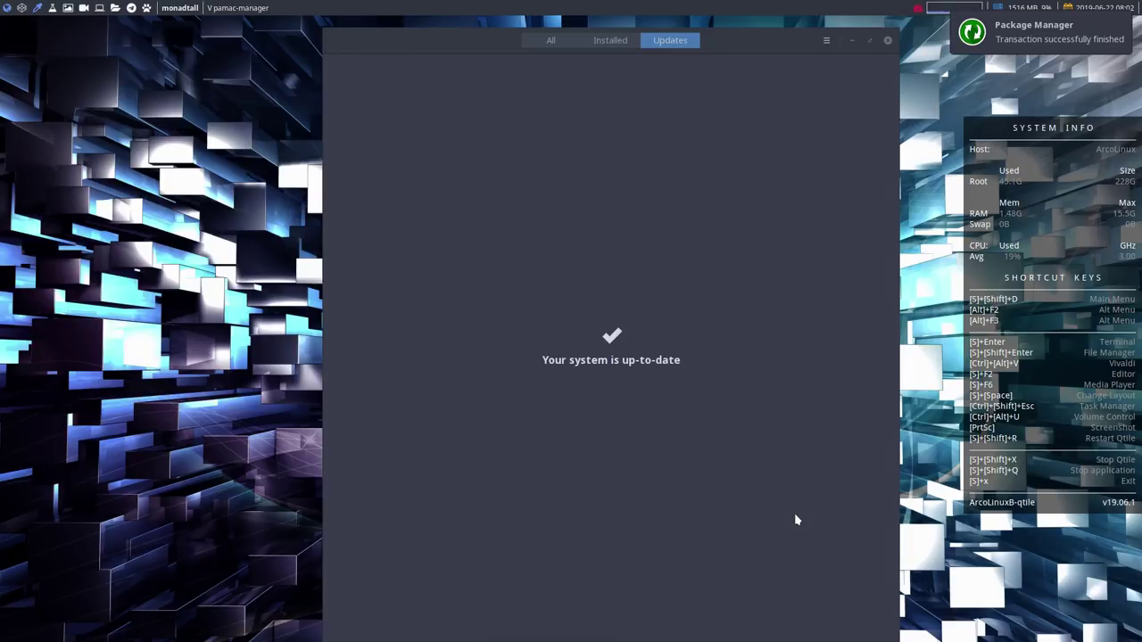
click(888, 41)
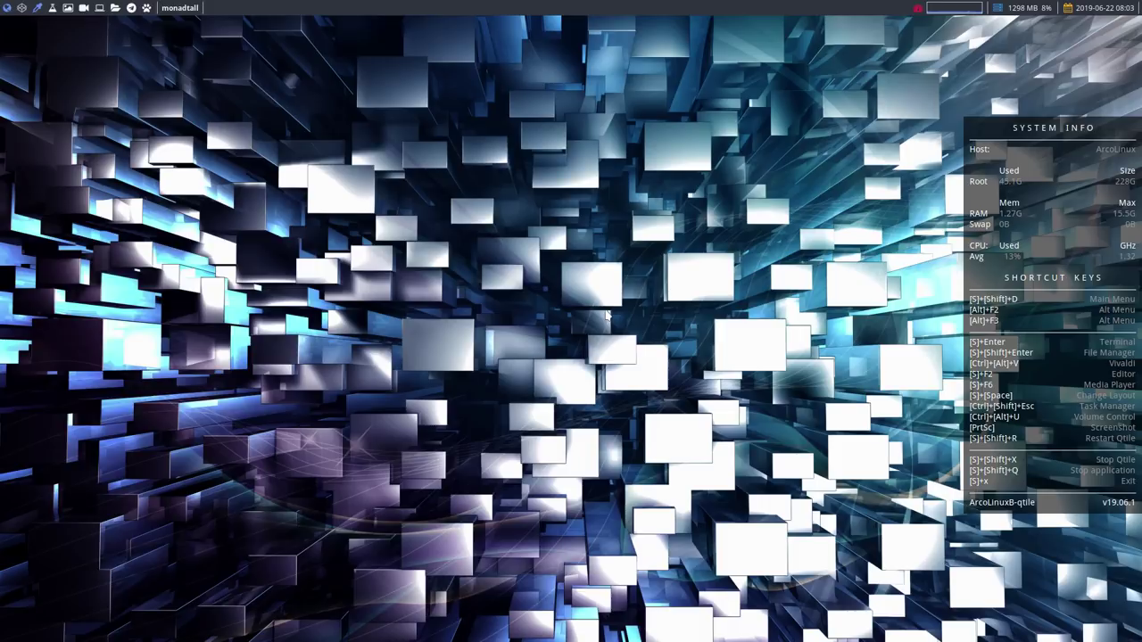
- Open a terminal and run "downgrade qtile" to list the available qtile versions
key(super+Return)
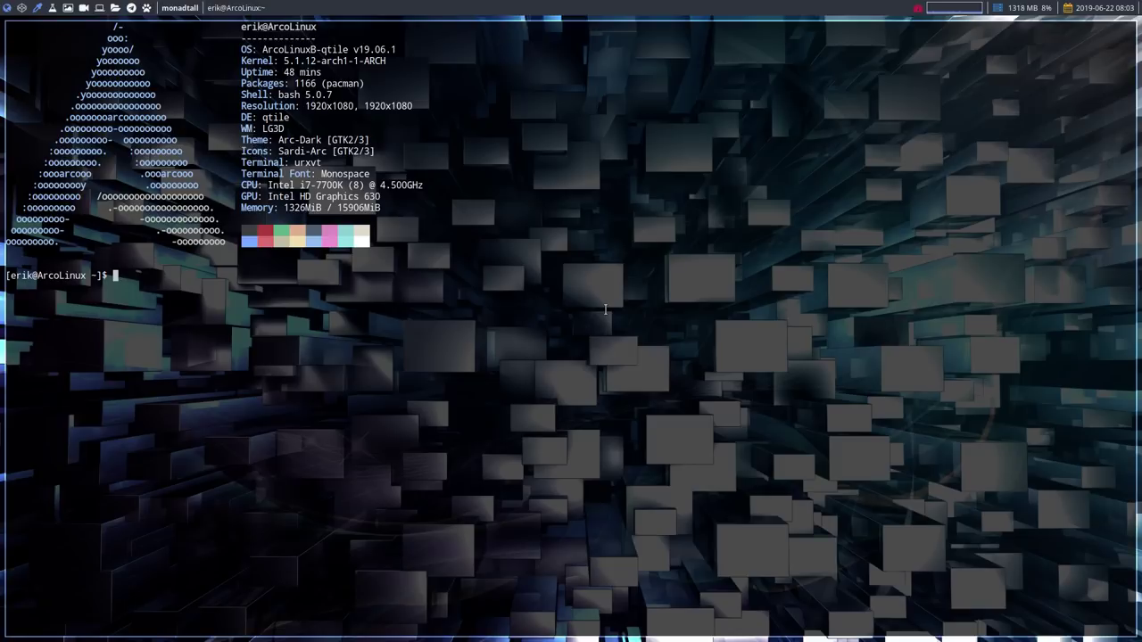
text(downgrade qtile)
key(Return)
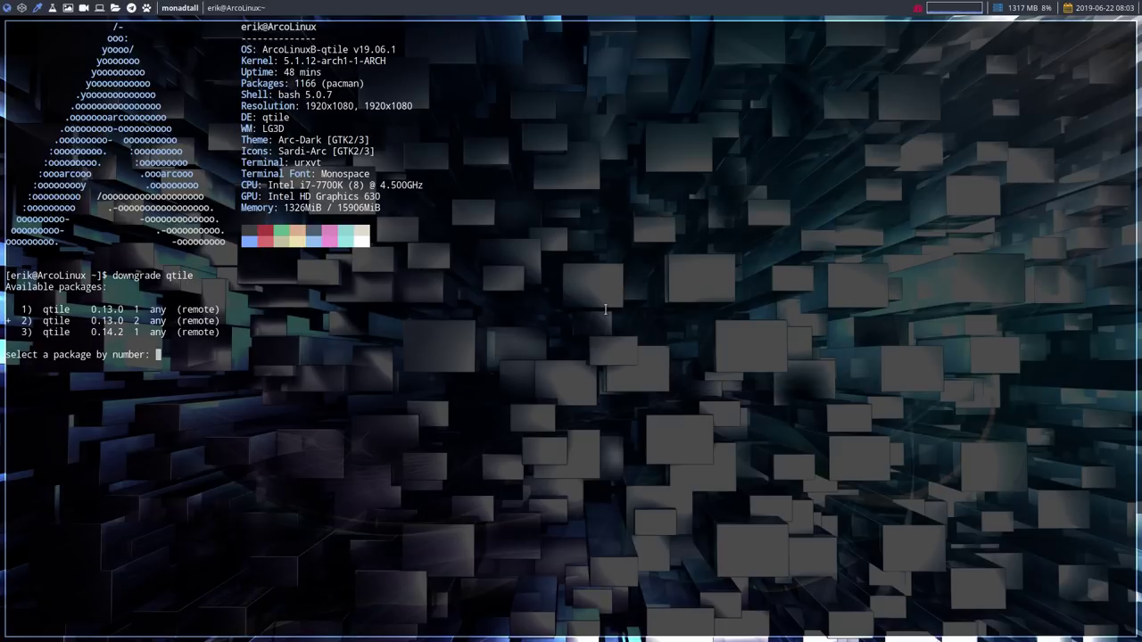